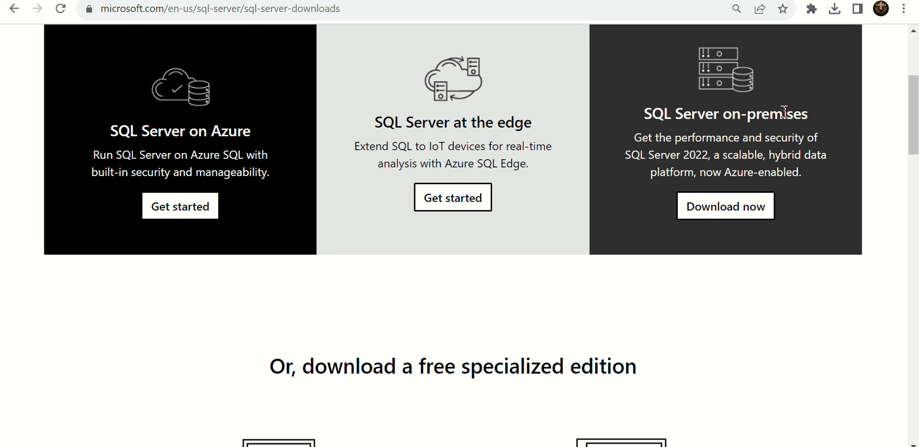
- Run the SQL2022-SSEI-Dev installer from the SQL DBA TRAINING folder as administrator
{"action": "scroll", "coordinate": [302, 307], "scroll_direction": "down", "scroll_amount": 6}
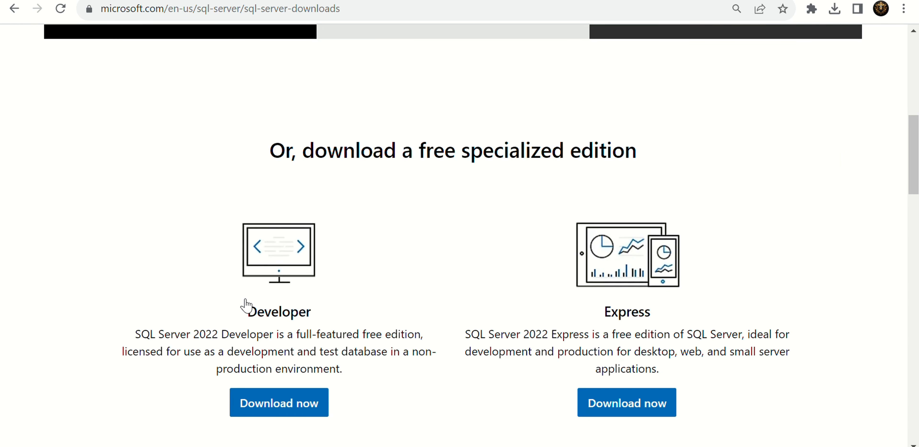
{"action": "scroll", "coordinate": [335, 372], "scroll_direction": "down", "scroll_amount": 1}
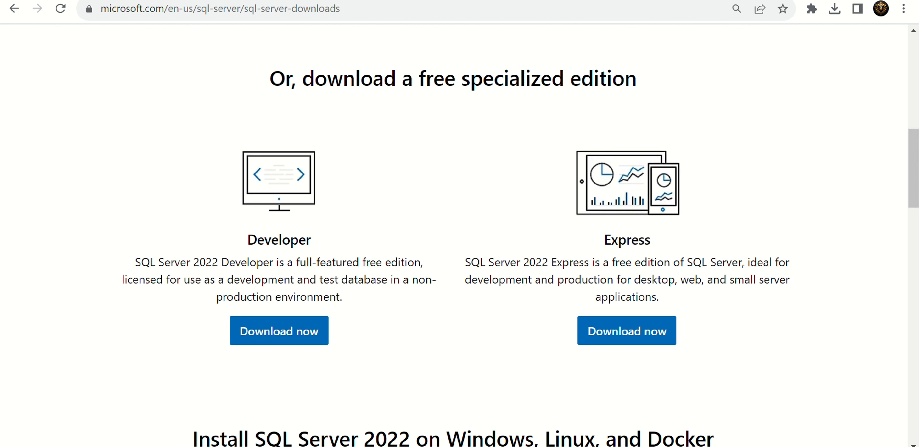
{"action": "left_click", "coordinate": [458, 445]}
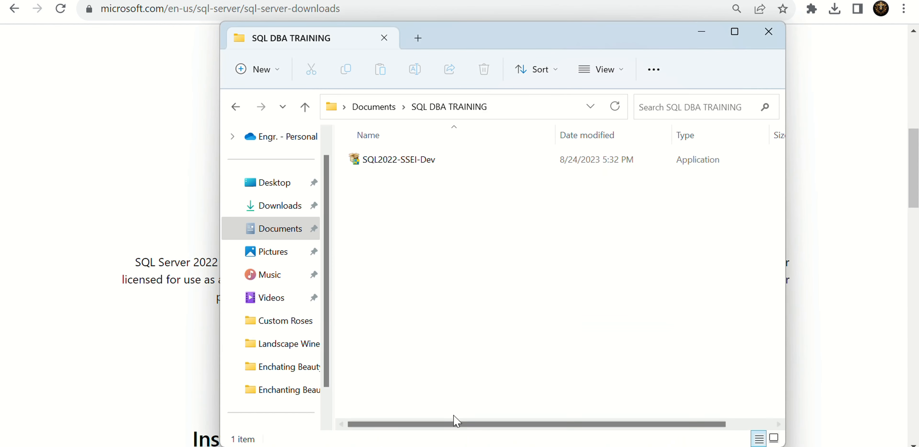
{"action": "left_click", "coordinate": [423, 164]}
{"action": "right_click", "coordinate": [424, 164]}
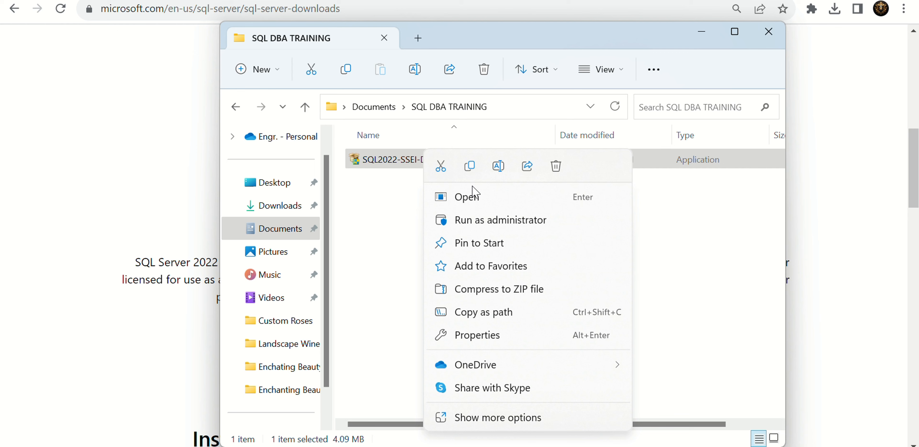
{"action": "left_click", "coordinate": [483, 218]}
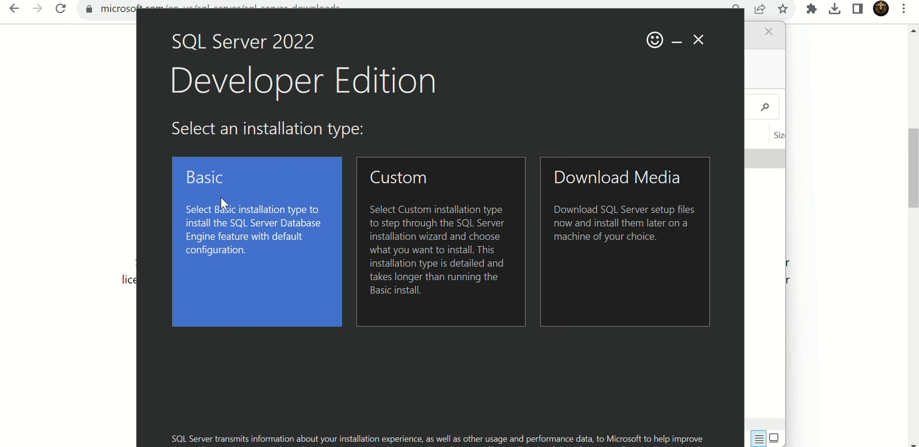
- Choose the Custom installation type and start the install with C:\SQL2022 as the media location
{"action": "left_click", "coordinate": [403, 235]}
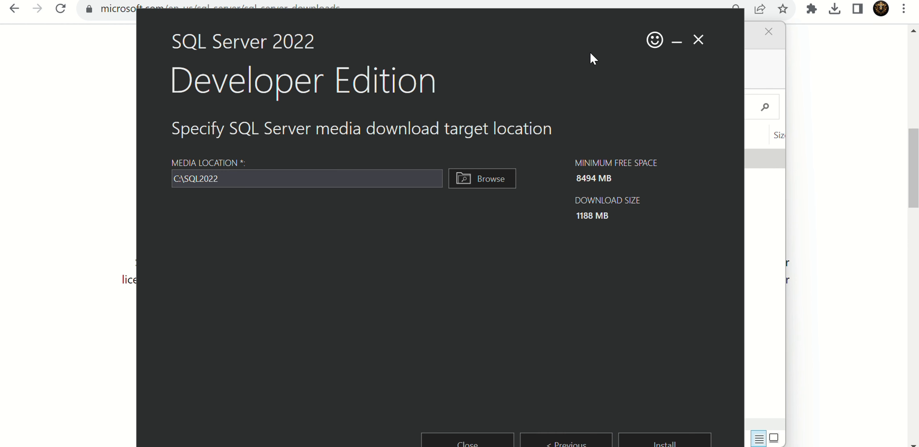
{"action": "mouse_move", "coordinate": [596, 28]}
{"action": "left_mouse_down"}
{"action": "mouse_move", "coordinate": [603, 16]}
{"action": "mouse_move", "coordinate": [611, 24]}
{"action": "left_mouse_up"}
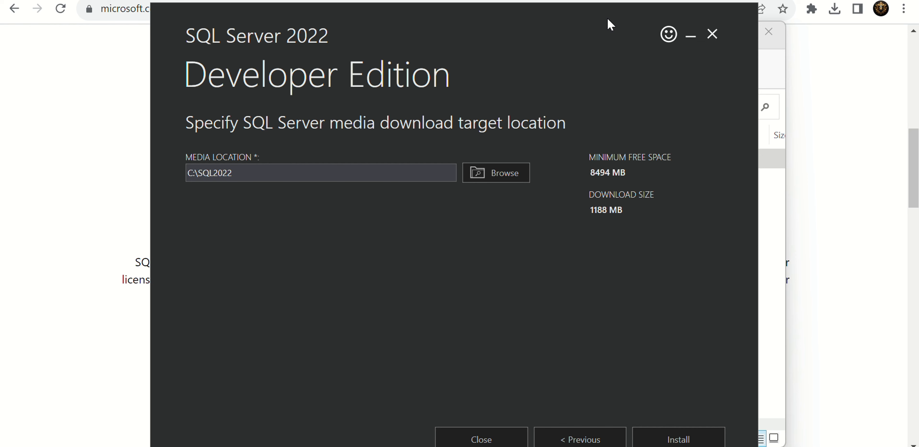
{"action": "left_click", "coordinate": [686, 437]}
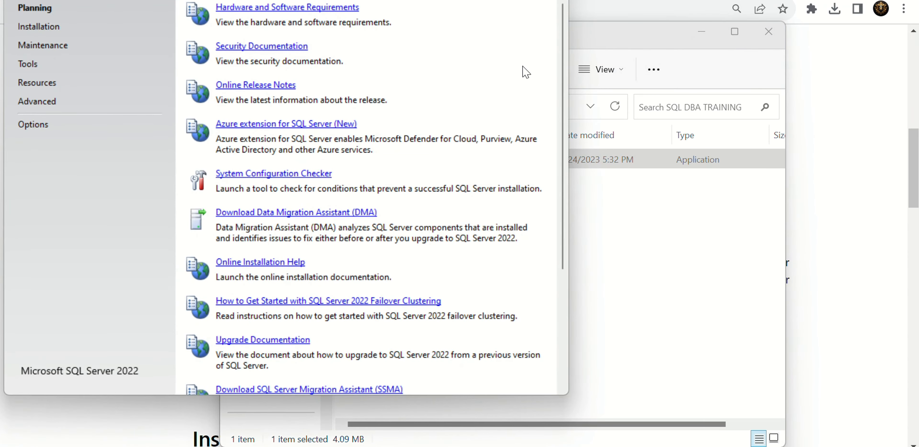
- Launch a new SQL Server standalone installation from the Installation Center and continue past the install rules
{"action": "left_click_drag", "start_coordinate": [336, 0], "coordinate": [380, 28]}
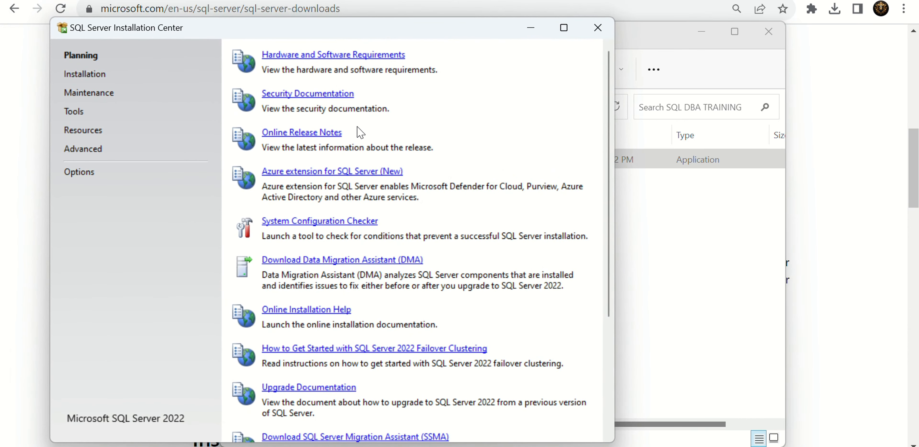
{"action": "left_click", "coordinate": [96, 78]}
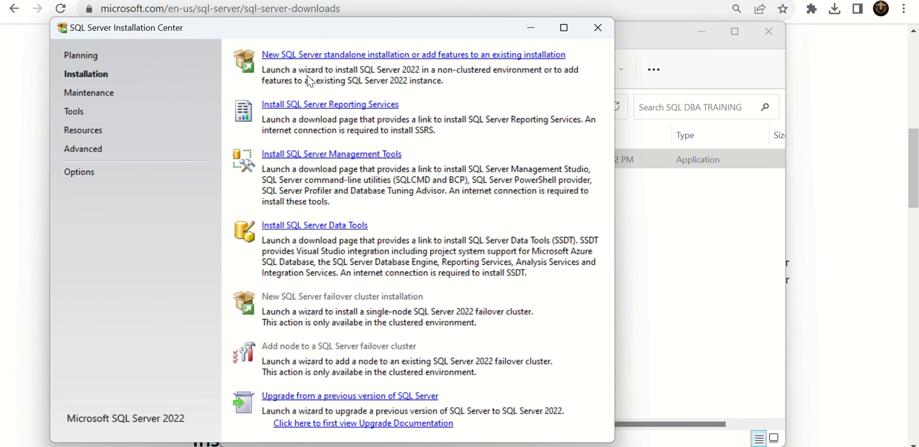
{"action": "left_click", "coordinate": [330, 55]}
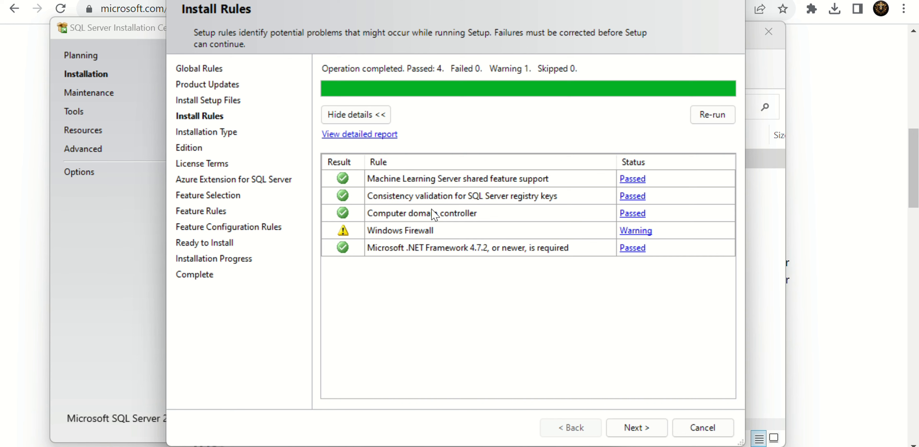
{"action": "left_click", "coordinate": [637, 428]}
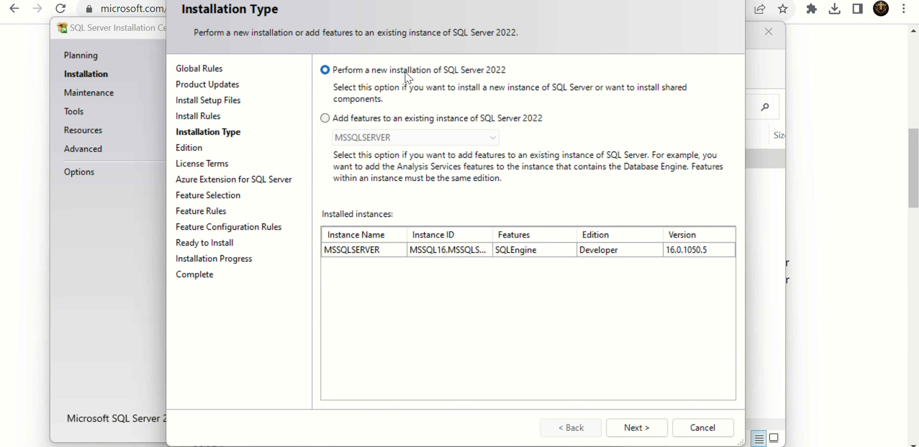
{"action": "left_click", "coordinate": [378, 120]}
{"action": "left_click", "coordinate": [388, 137]}
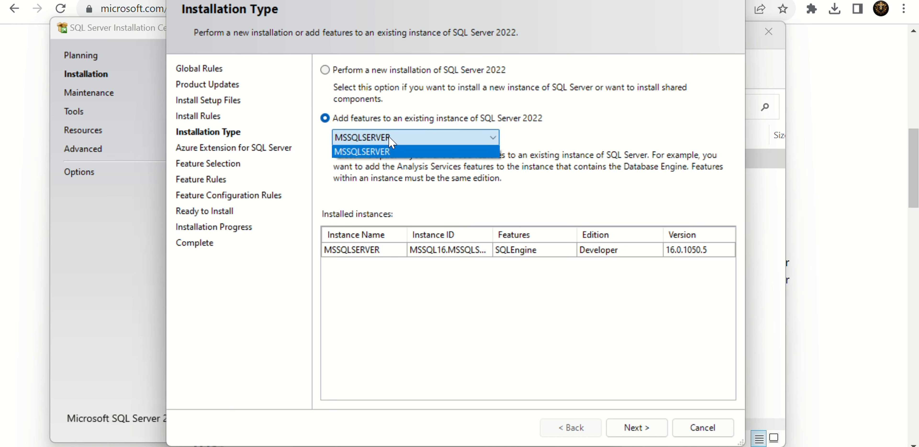
{"action": "left_click", "coordinate": [552, 113]}
{"action": "left_click", "coordinate": [340, 70]}
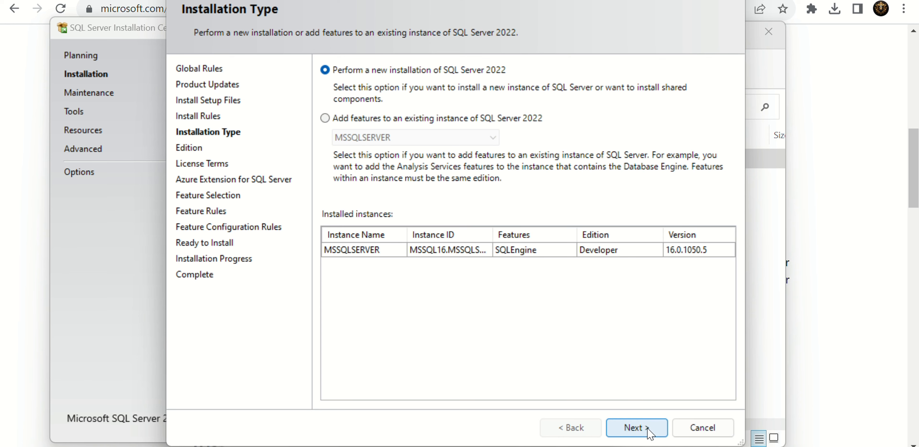
- Proceed with a new installation of SQL Server 2022 and specify Developer as the free edition
{"action": "left_click", "coordinate": [637, 428]}
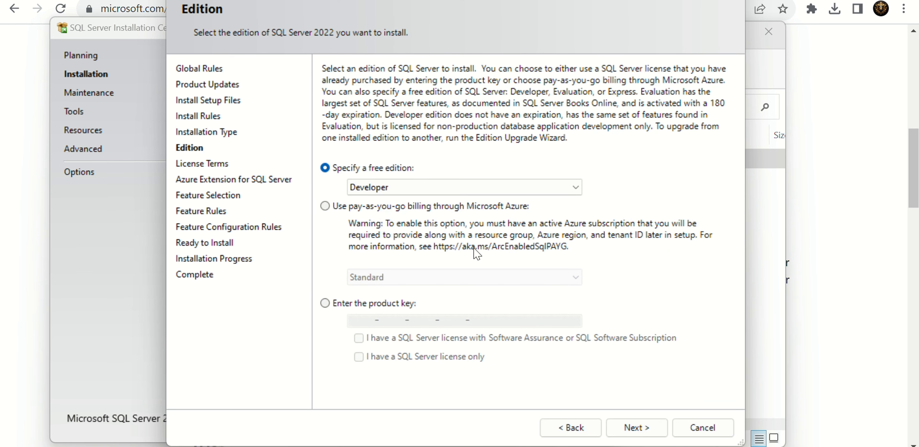
{"action": "left_click", "coordinate": [392, 191]}
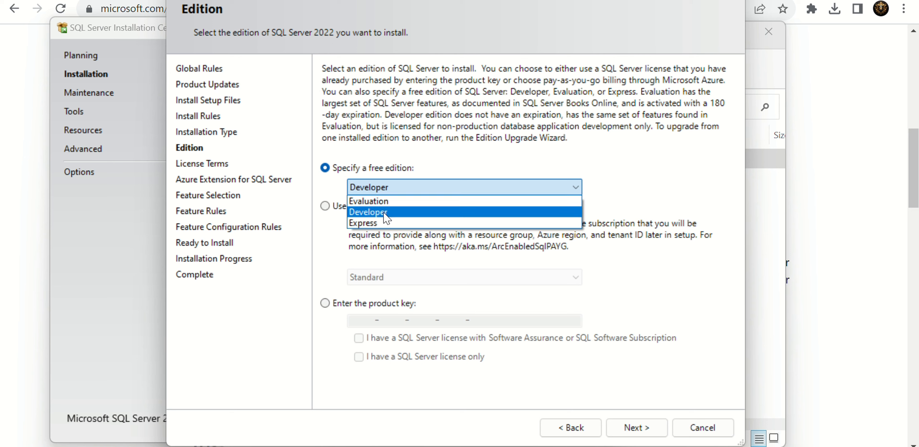
{"action": "left_click", "coordinate": [390, 216]}
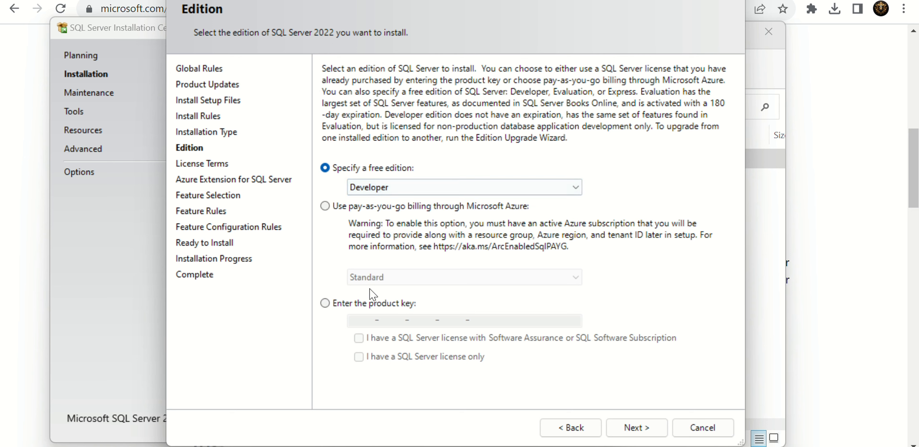
{"action": "left_click", "coordinate": [337, 210]}
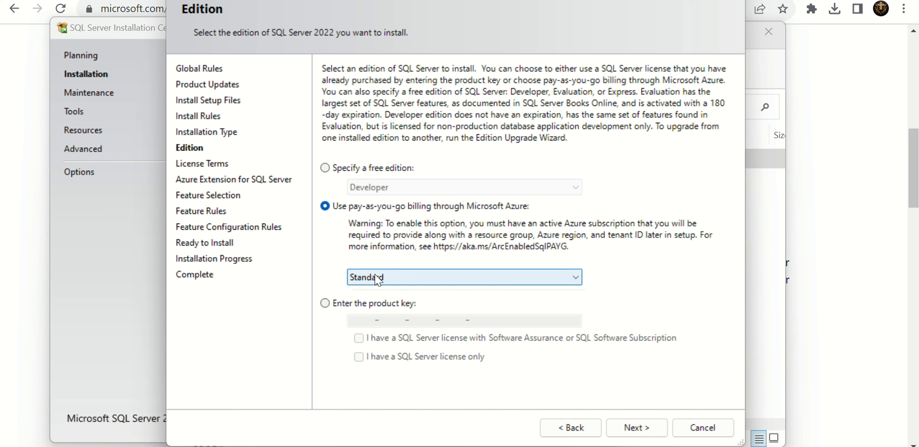
{"action": "left_click", "coordinate": [378, 279]}
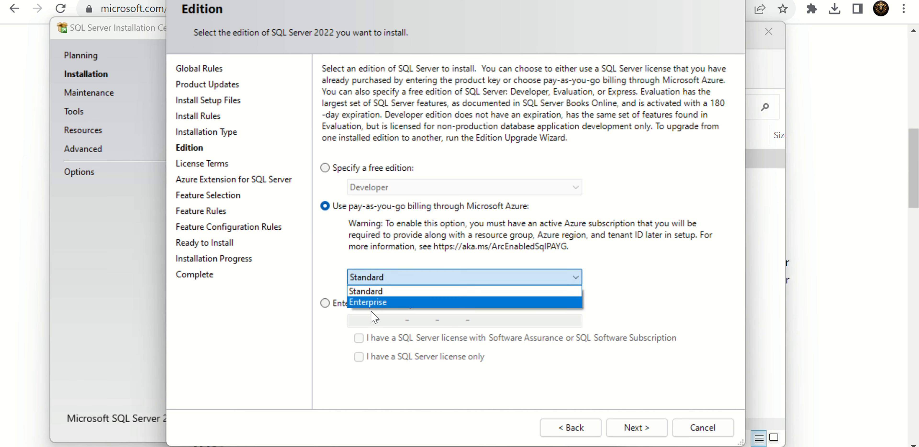
{"action": "left_click", "coordinate": [371, 291]}
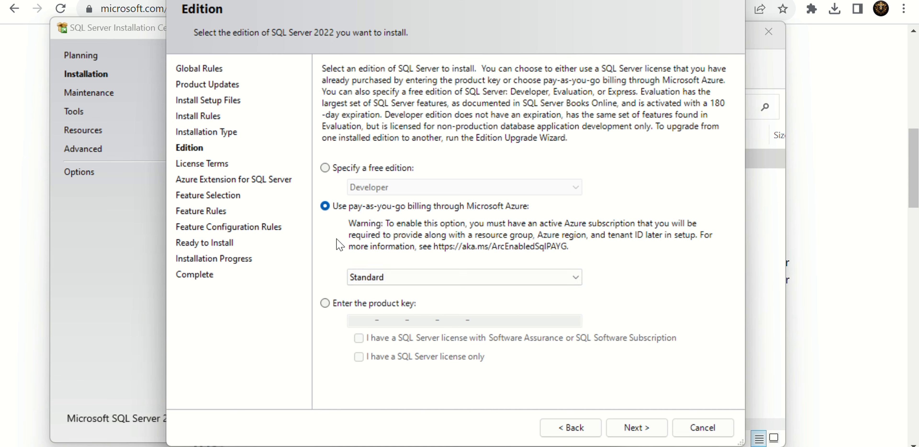
{"action": "left_click", "coordinate": [325, 304]}
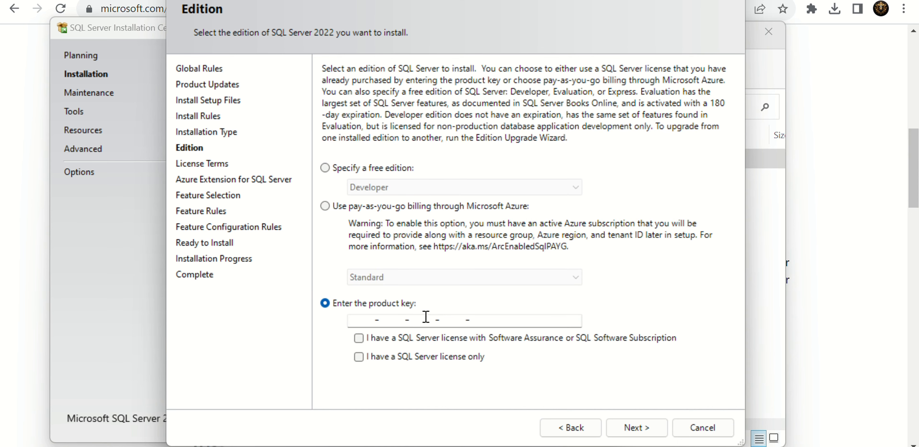
{"action": "left_click", "coordinate": [325, 168]}
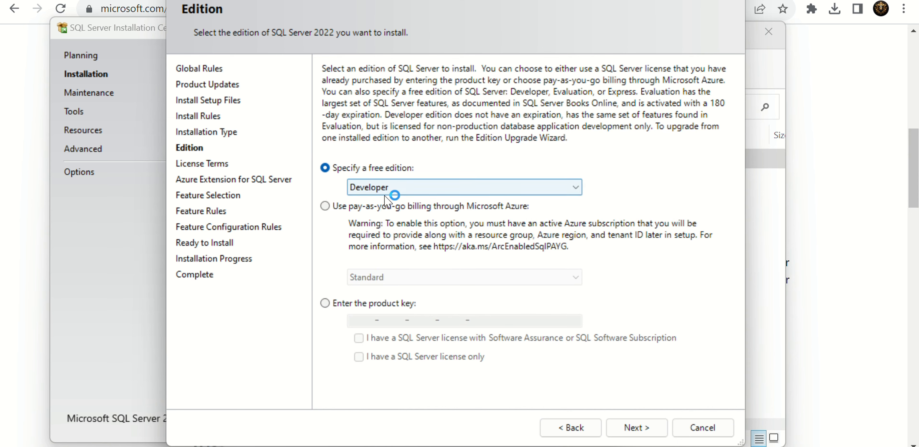
- Accept the license terms for the Developer edition and disable the Azure Extension for SQL Server
{"action": "left_click", "coordinate": [638, 427]}
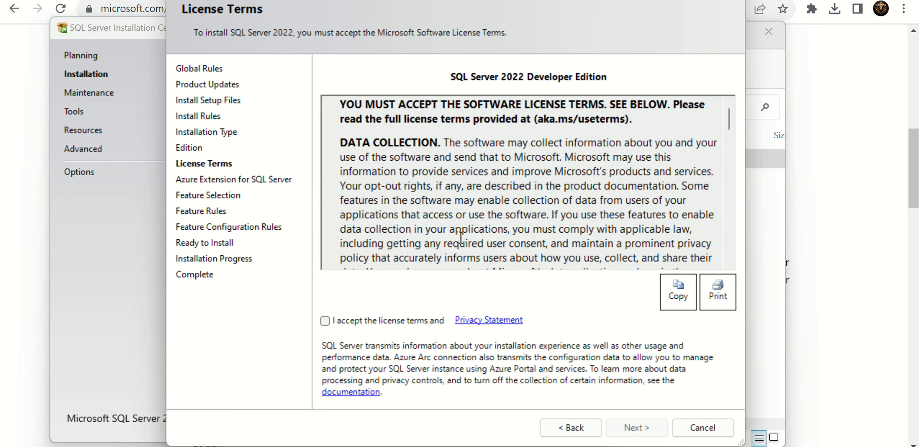
{"action": "left_click", "coordinate": [325, 320]}
{"action": "left_click", "coordinate": [637, 427]}
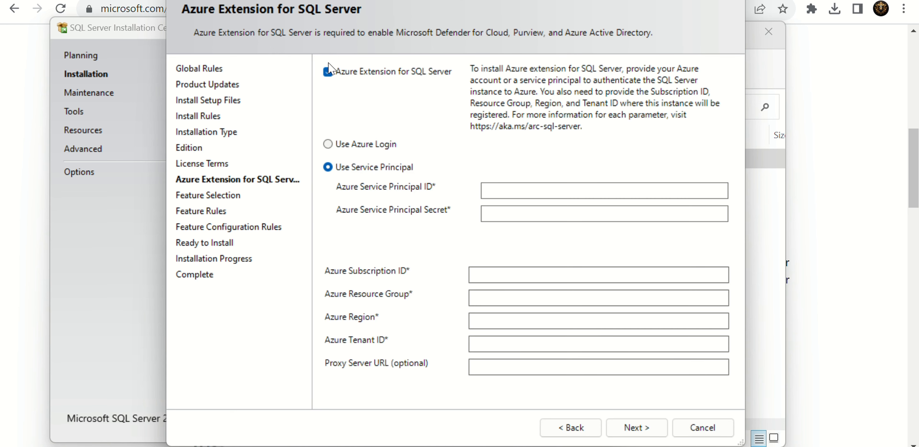
{"action": "left_click", "coordinate": [327, 72]}
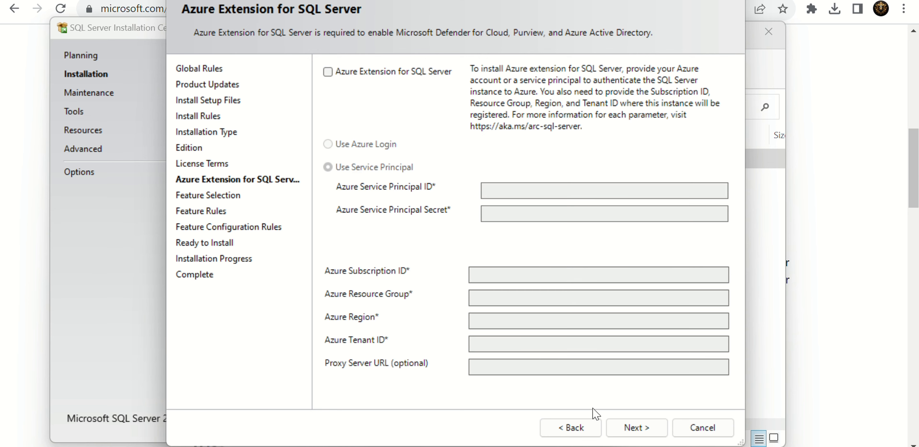
{"action": "left_click", "coordinate": [648, 429]}
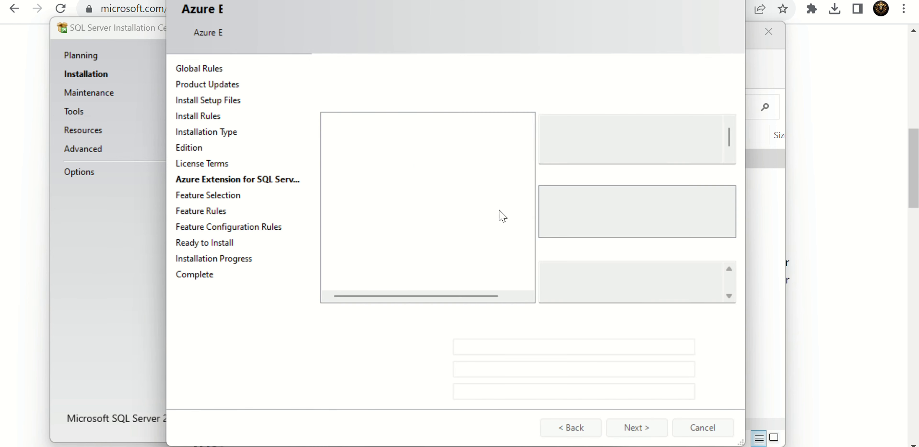
- Select the Database Engine Services and Integration Services features and continue to the instance configuration
{"action": "left_click", "coordinate": [342, 133]}
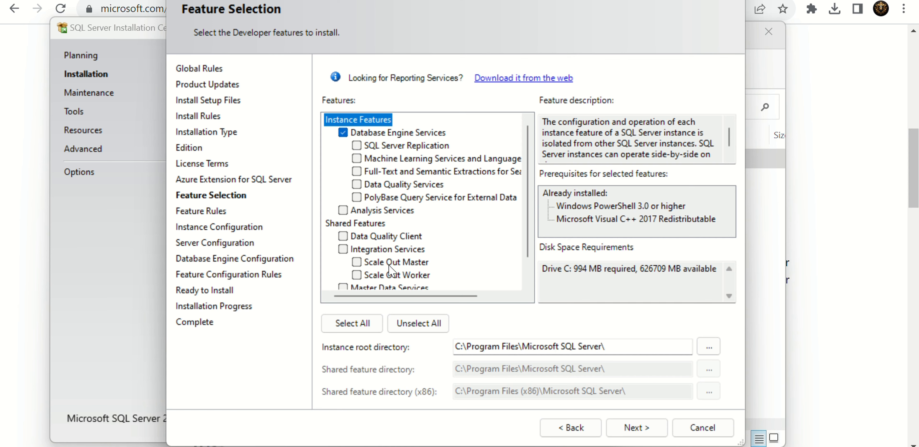
{"action": "scroll", "coordinate": [391, 271], "scroll_direction": "down", "scroll_amount": 1}
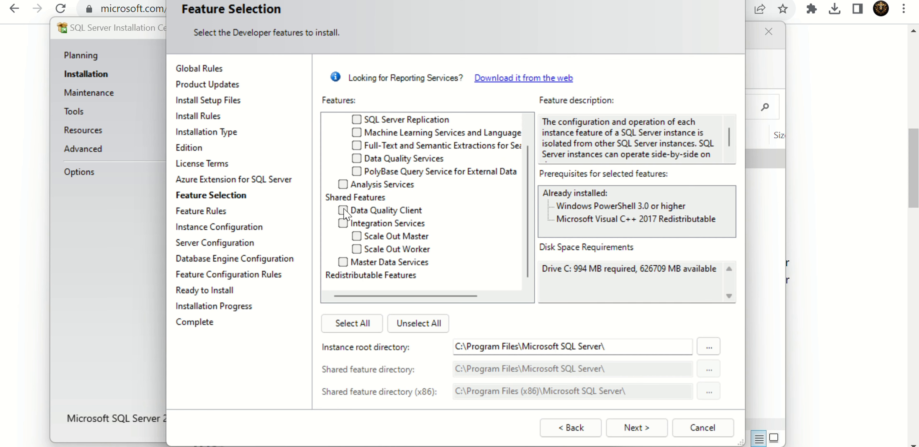
{"action": "left_click", "coordinate": [346, 223]}
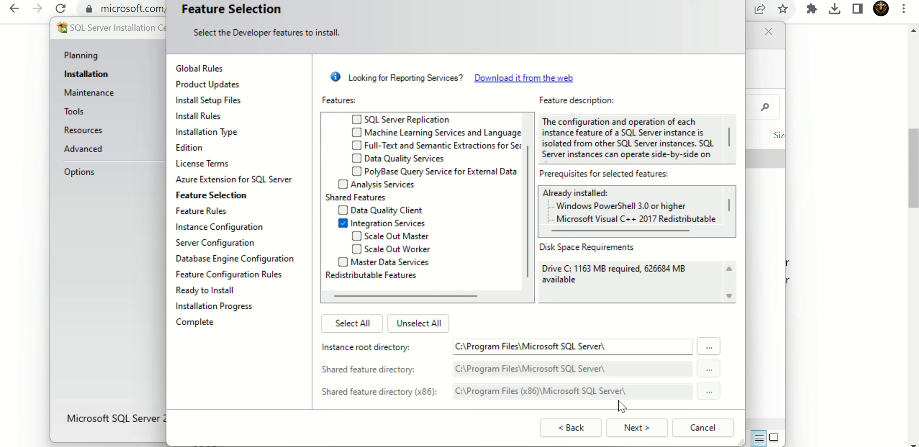
{"action": "left_click", "coordinate": [637, 428]}
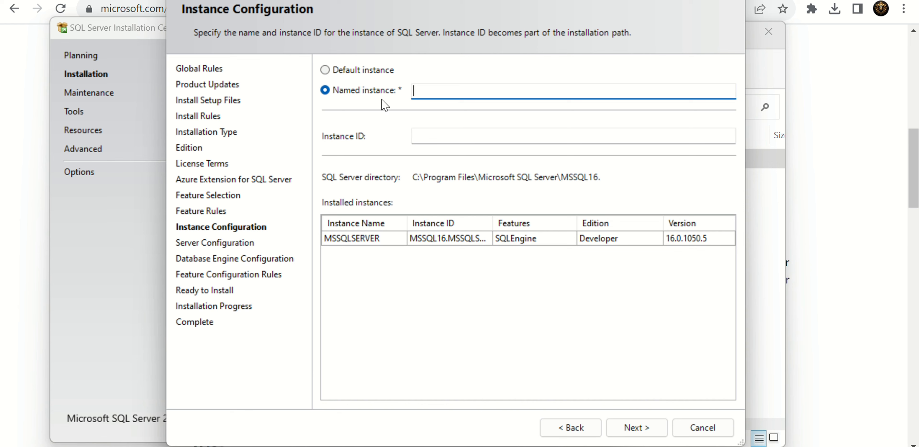
- Configure a named instance MAESTRODBA with the instance ID MAESTRODBA and continue to the server configuration
{"action": "left_click", "coordinate": [348, 71]}
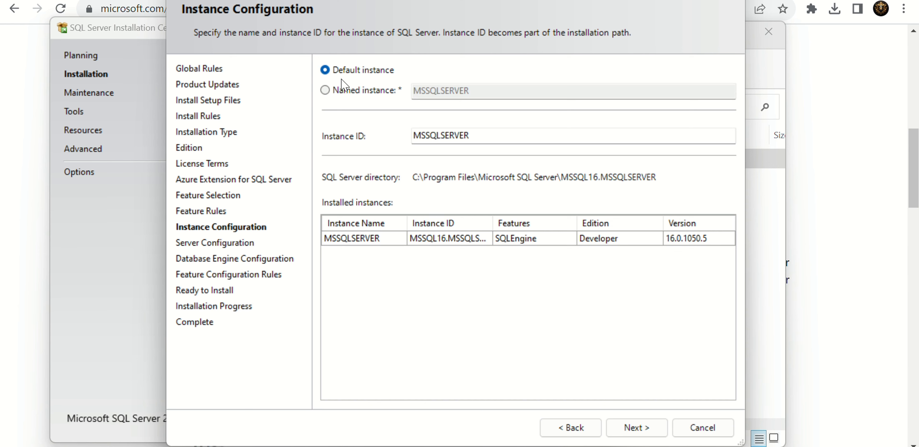
{"action": "left_click", "coordinate": [343, 92]}
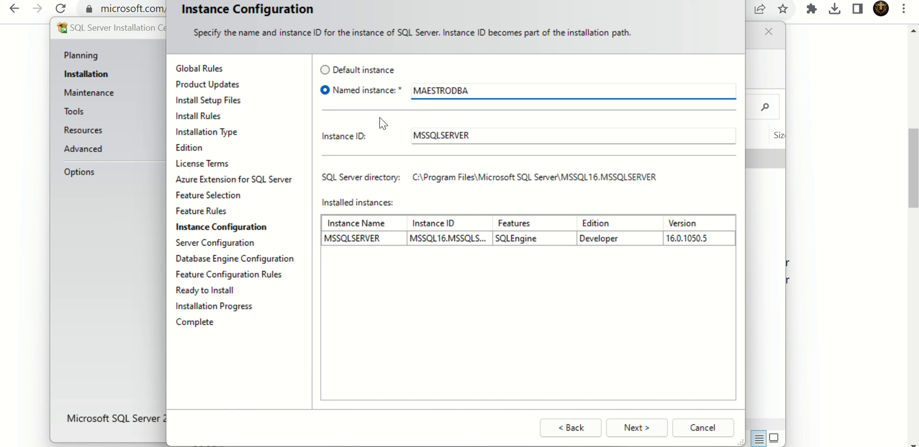
{"action": "left_click", "coordinate": [478, 136]}
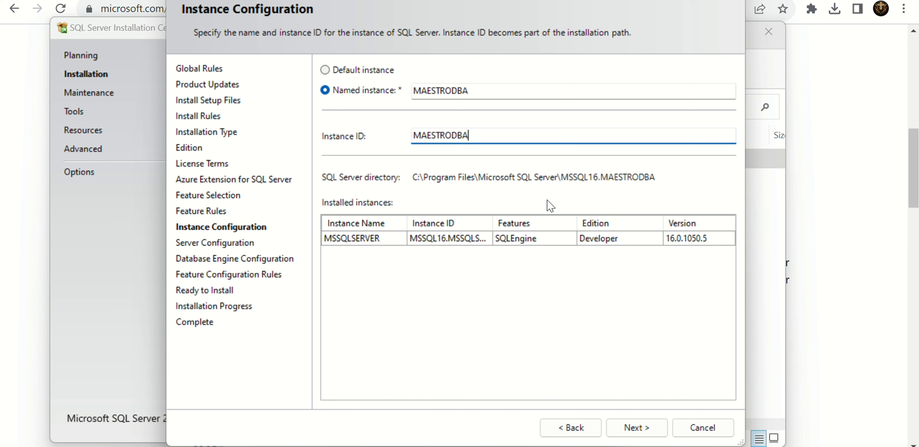
{"action": "left_click", "coordinate": [637, 430]}
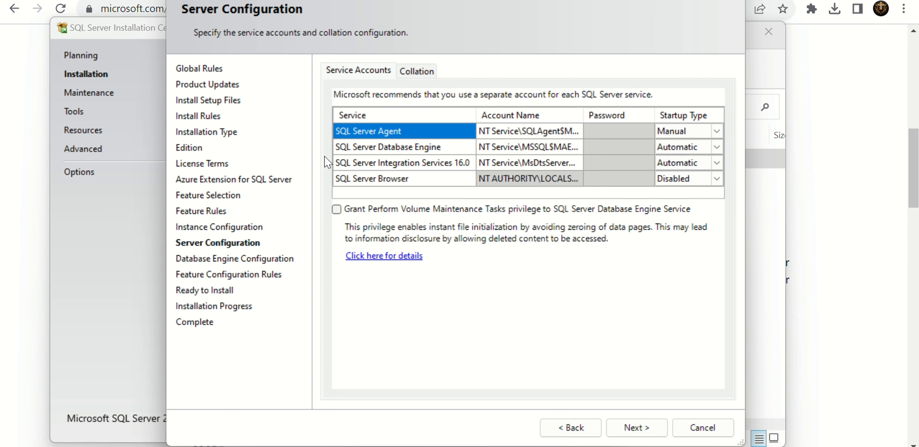
{"action": "left_click", "coordinate": [546, 131]}
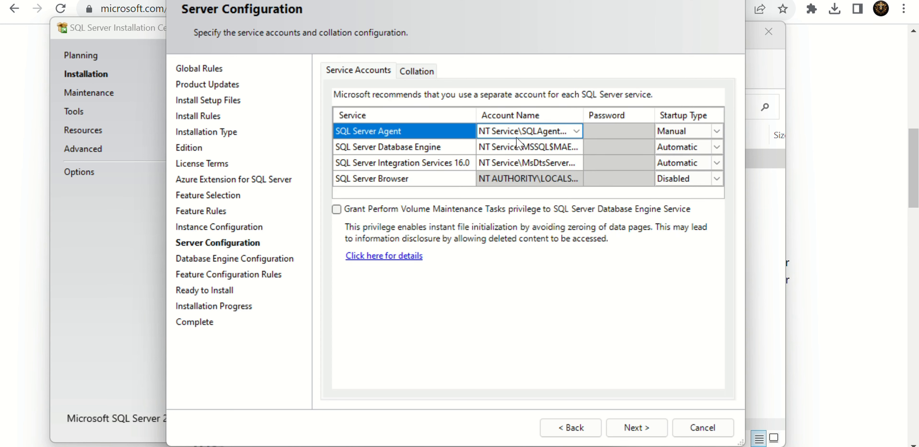
{"action": "left_click", "coordinate": [578, 132]}
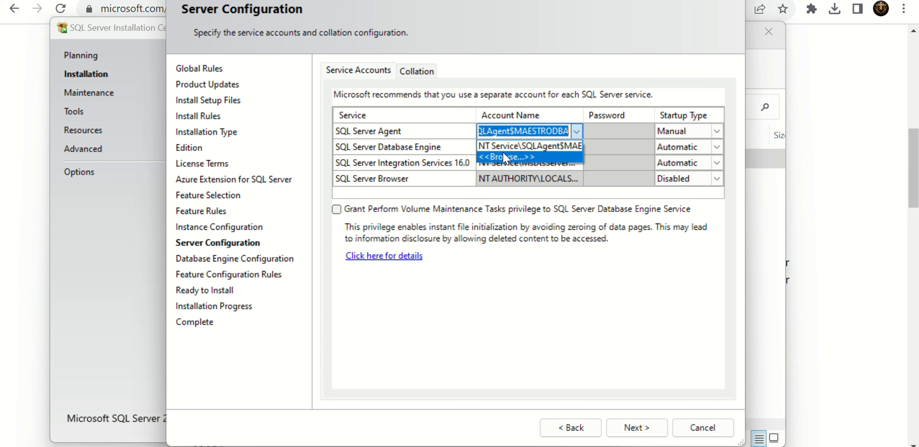
{"action": "left_click", "coordinate": [502, 154]}
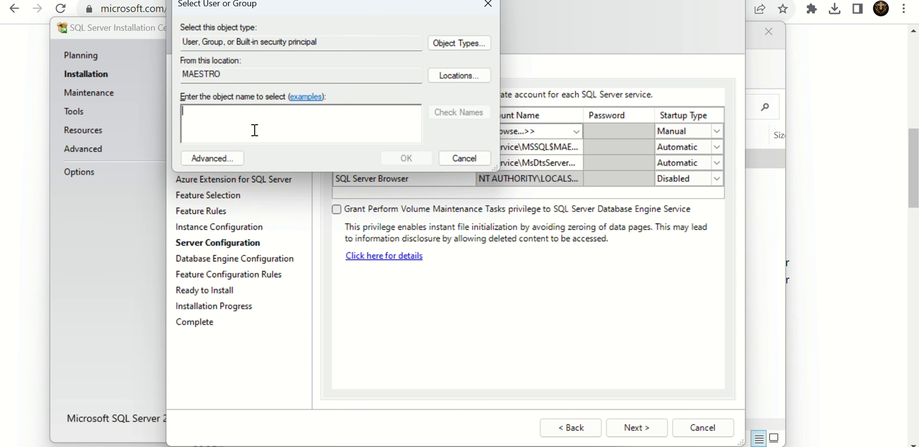
{"action": "left_click", "coordinate": [475, 43]}
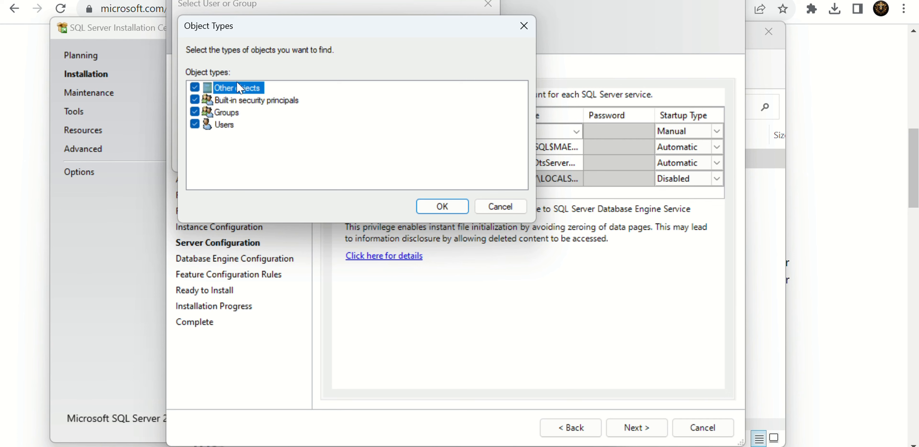
{"action": "left_click", "coordinate": [442, 206]}
{"action": "left_click", "coordinate": [457, 73]}
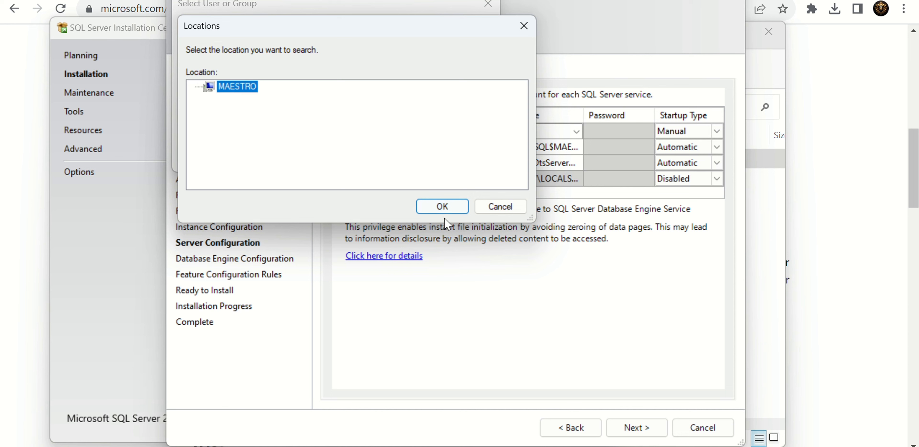
{"action": "left_click", "coordinate": [445, 209]}
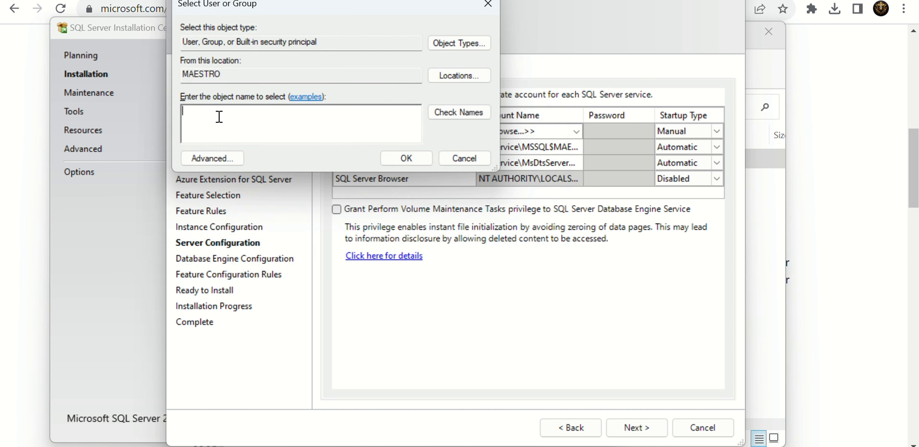
{"action": "left_click", "coordinate": [450, 120]}
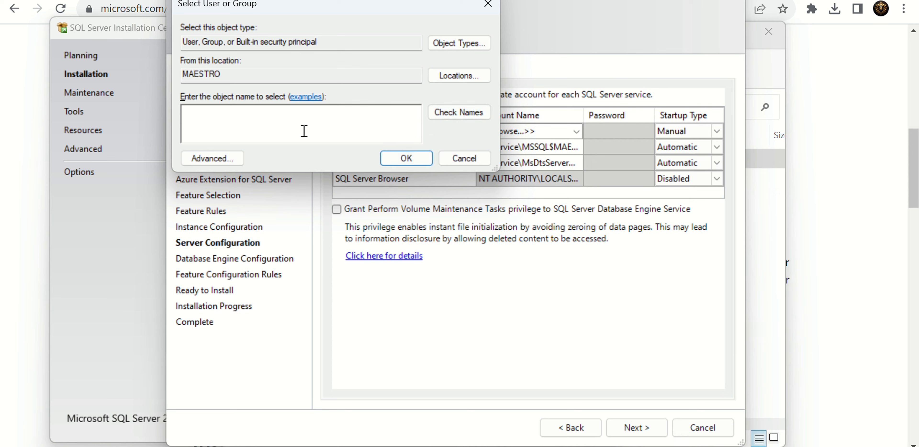
{"action": "left_click", "coordinate": [450, 119]}
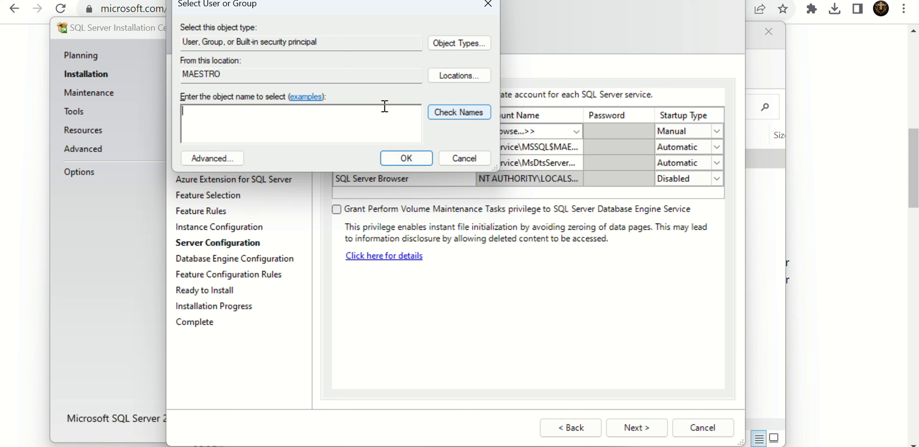
{"action": "left_click", "coordinate": [475, 158]}
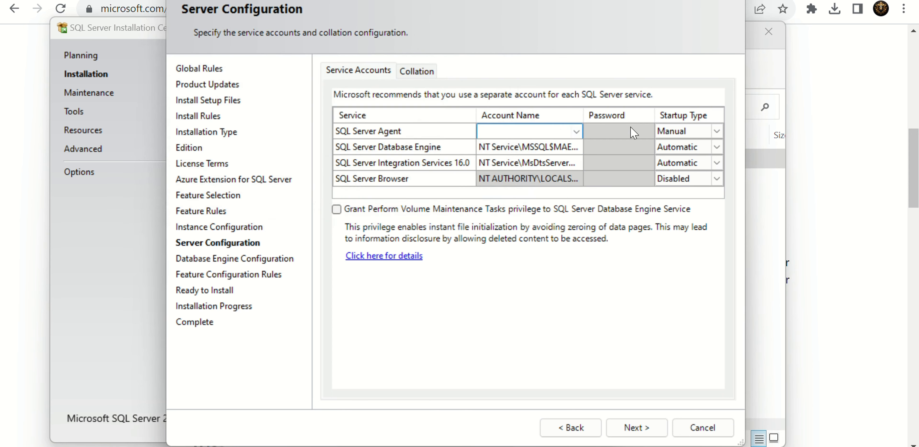
{"action": "left_click", "coordinate": [576, 131]}
{"action": "left_click", "coordinate": [550, 145]}
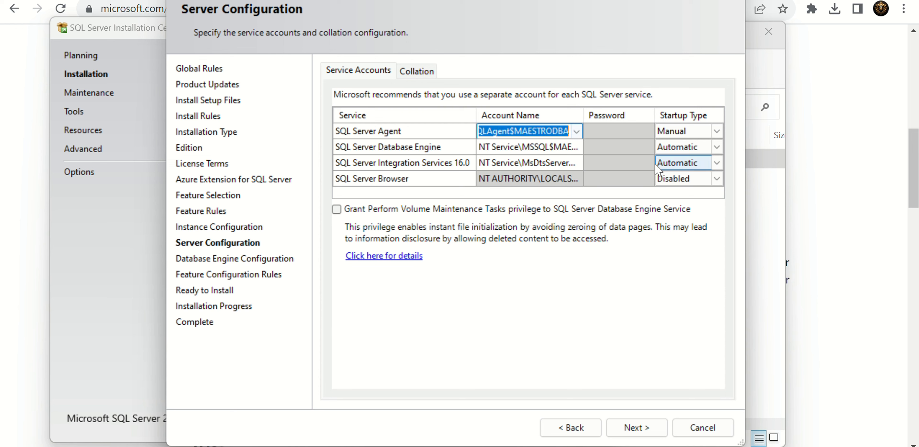
- Set the startup type of SQL Server Agent and SQL Server Database Engine to Automatic
{"action": "left_click", "coordinate": [716, 133]}
{"action": "left_click", "coordinate": [716, 131]}
{"action": "left_click", "coordinate": [681, 144]}
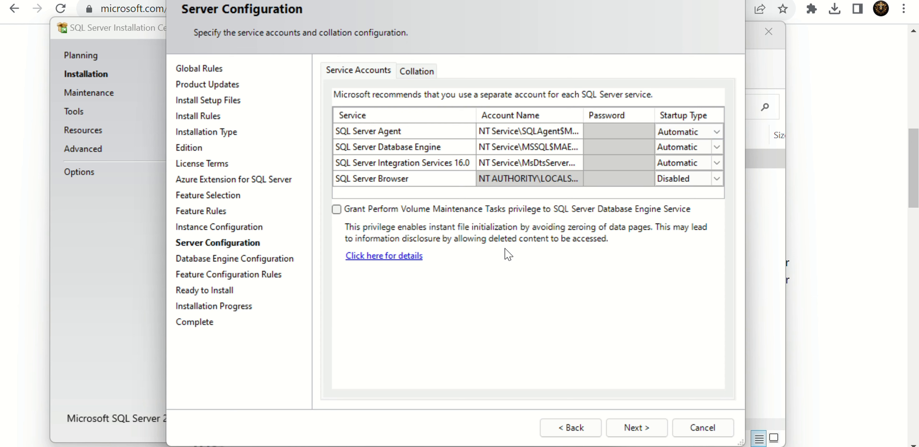
{"action": "left_click", "coordinate": [672, 151]}
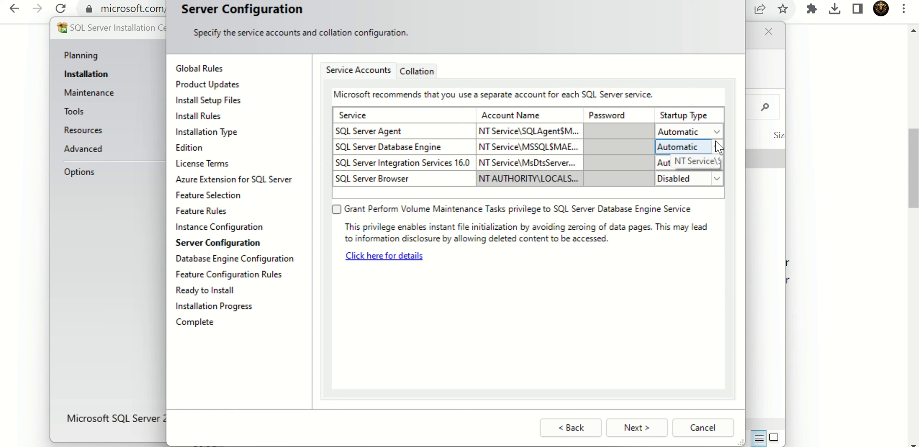
{"action": "left_click", "coordinate": [717, 147]}
{"action": "left_click", "coordinate": [704, 154]}
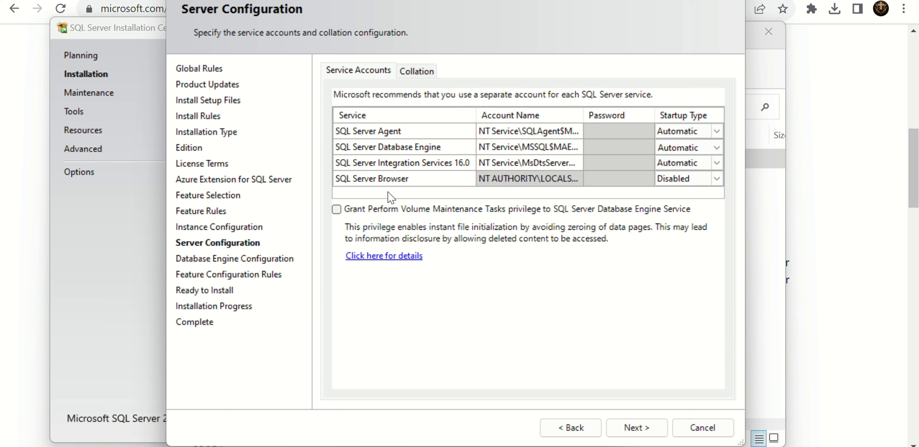
- Set the SQL Server Integration Services 16.0 startup type to Manual and continue to the database engine configuration
{"action": "left_click", "coordinate": [684, 164]}
{"action": "left_click", "coordinate": [716, 163]}
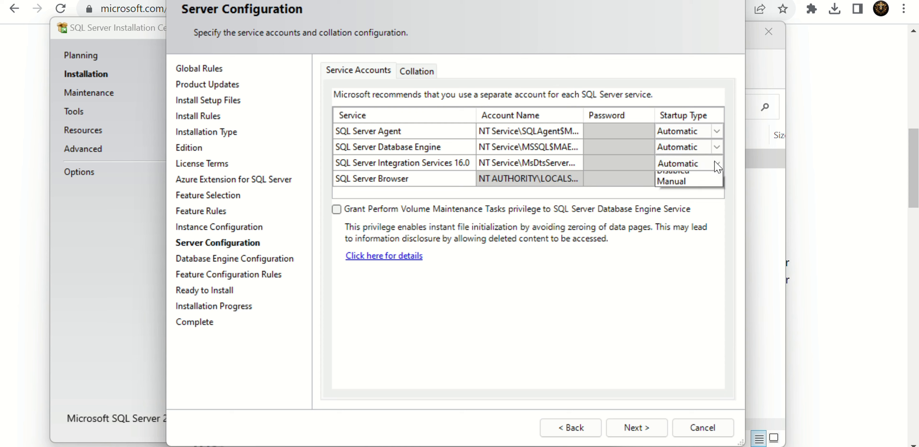
{"action": "left_click", "coordinate": [673, 200]}
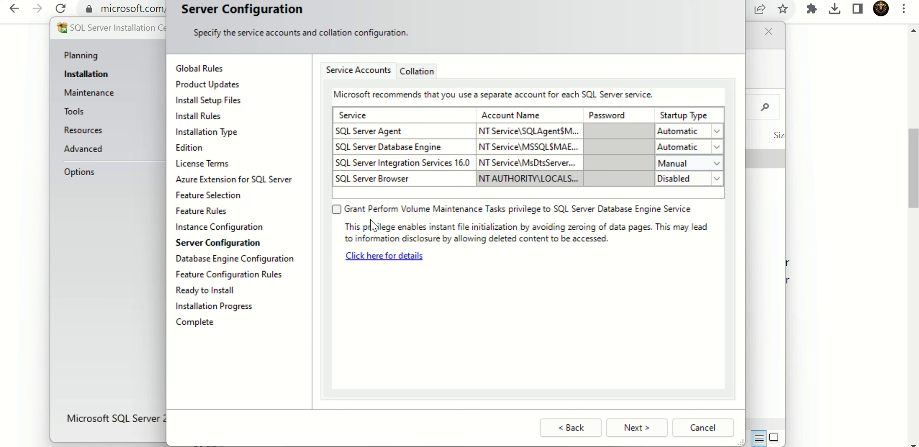
{"action": "left_click", "coordinate": [636, 427]}
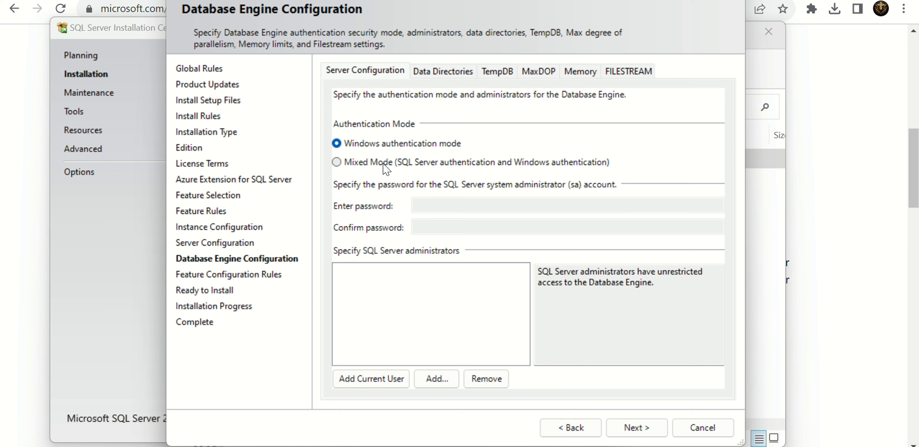
- Select Windows authentication mode and add the current user as a SQL Server administrator
{"action": "left_click", "coordinate": [366, 163]}
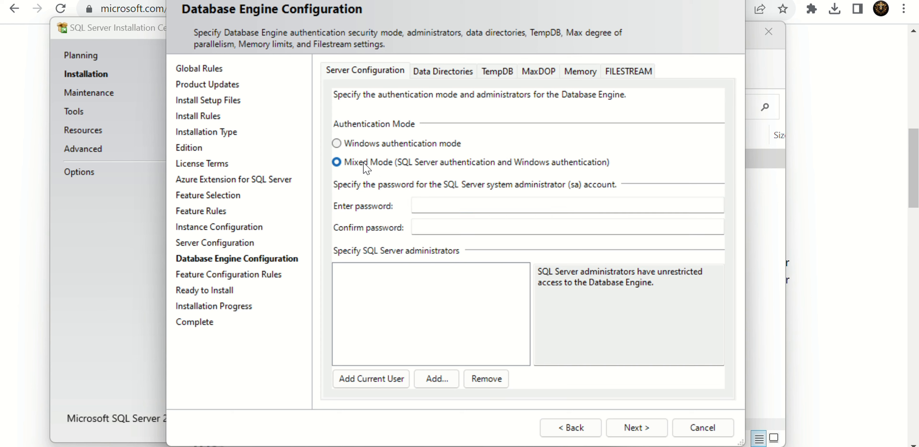
{"action": "left_click", "coordinate": [360, 144]}
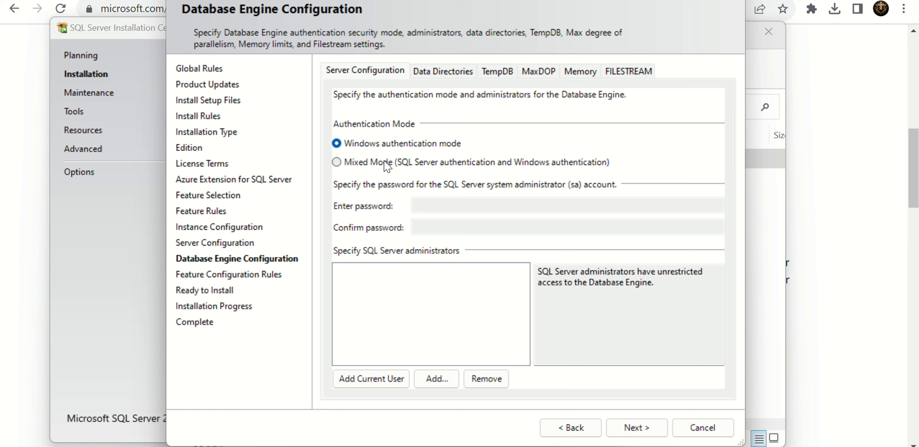
{"action": "left_click", "coordinate": [353, 377]}
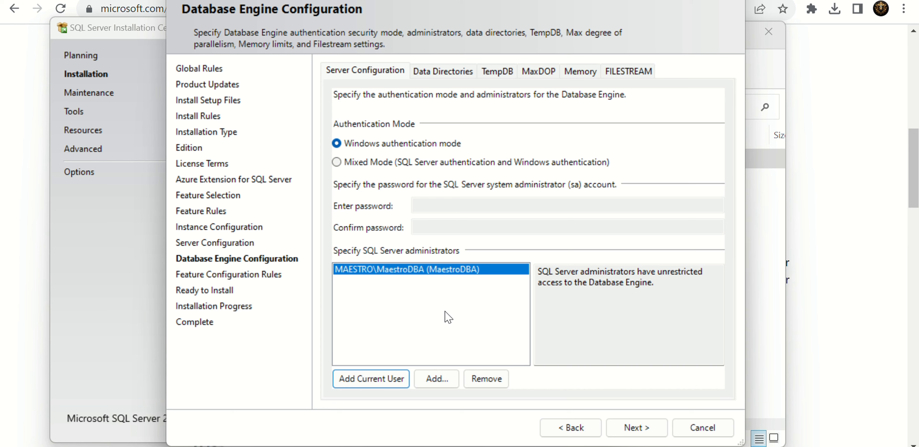
- Continue to the installation summary and start installing SQL Server 2022
{"action": "left_click", "coordinate": [640, 429]}
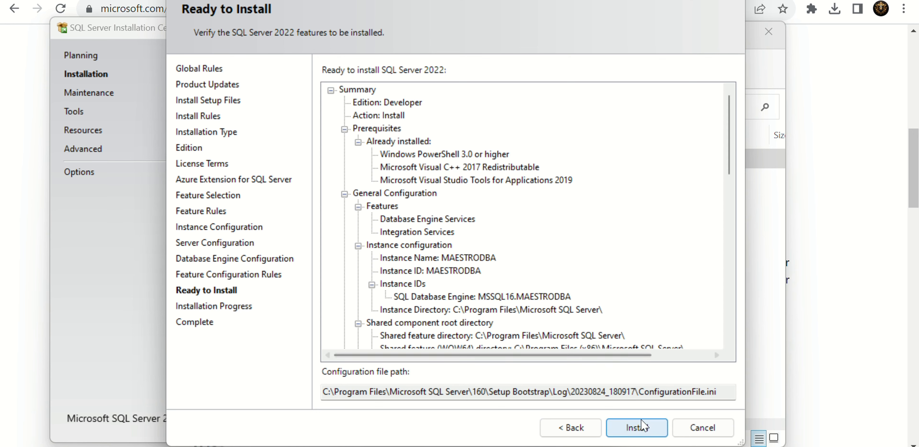
{"action": "left_click", "coordinate": [642, 426]}
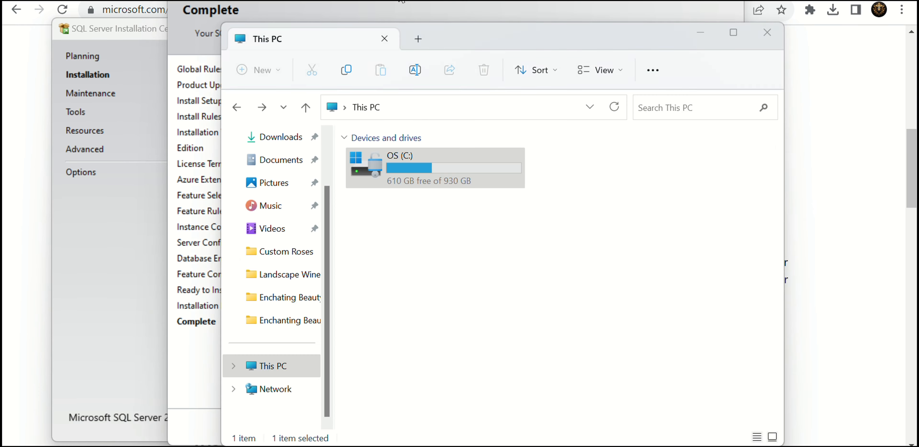
- Open the Microsoft SQL Server folder under Program Files on the C: drive
{"action": "left_click", "coordinate": [464, 172]}
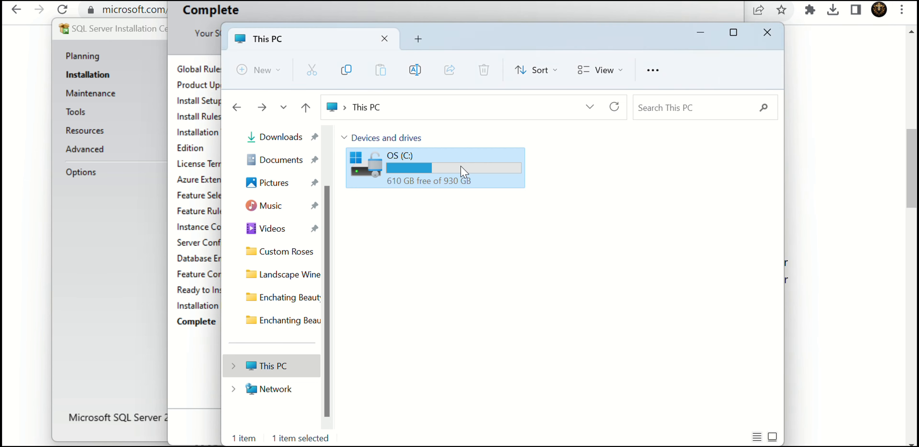
{"action": "double_click", "coordinate": [461, 174]}
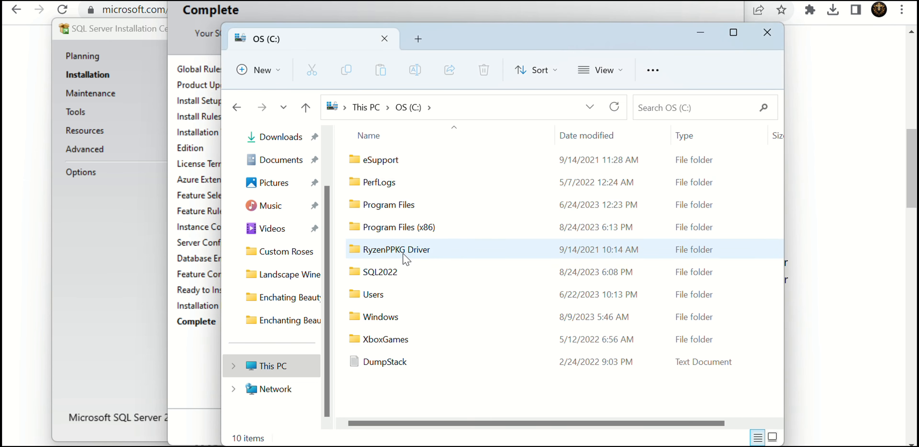
{"action": "double_click", "coordinate": [401, 204]}
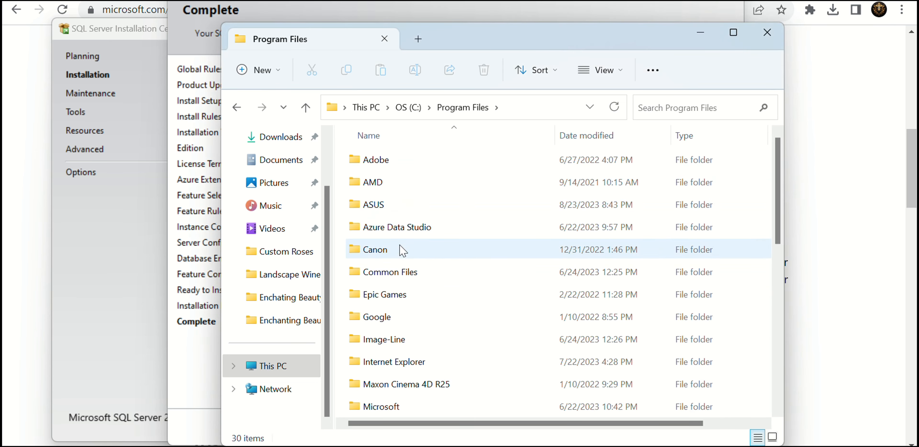
{"action": "scroll", "coordinate": [407, 363], "scroll_direction": "down", "scroll_amount": 2}
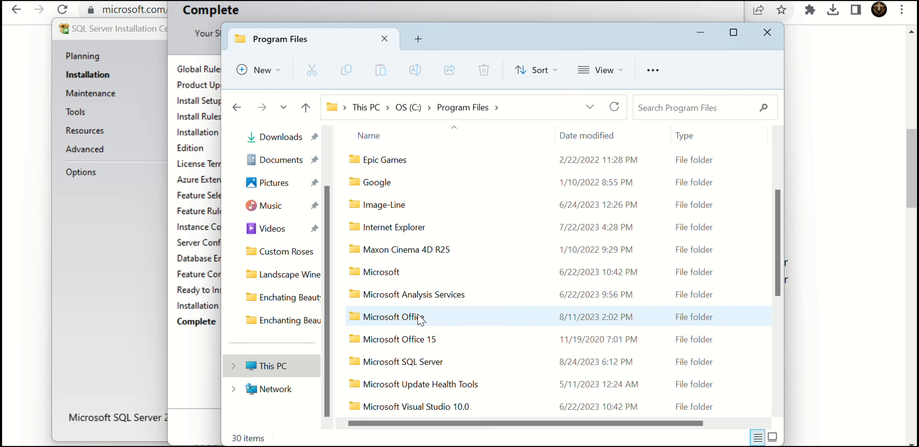
{"action": "left_click", "coordinate": [414, 367]}
{"action": "double_click", "coordinate": [413, 367]}
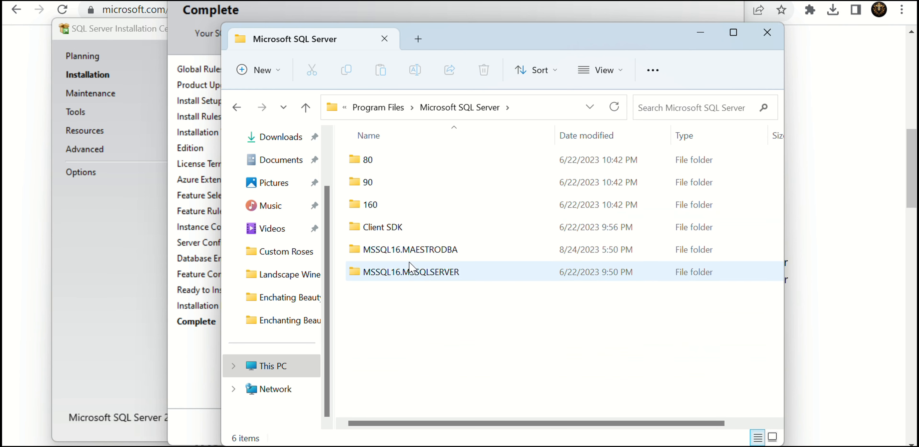
- Open the DATA folder inside MSSQL16.MAESTRODBA\MSSQL, granting access to it, and examine the database files
{"action": "left_click", "coordinate": [422, 204]}
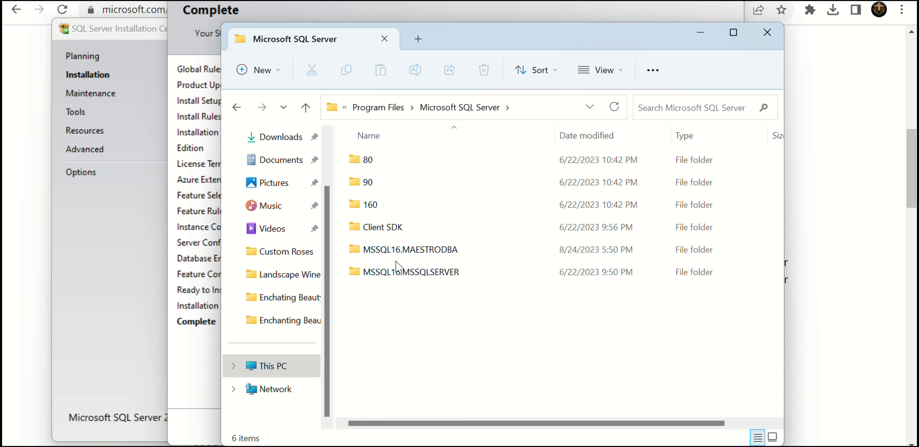
{"action": "left_click", "coordinate": [429, 249]}
{"action": "double_click", "coordinate": [442, 254]}
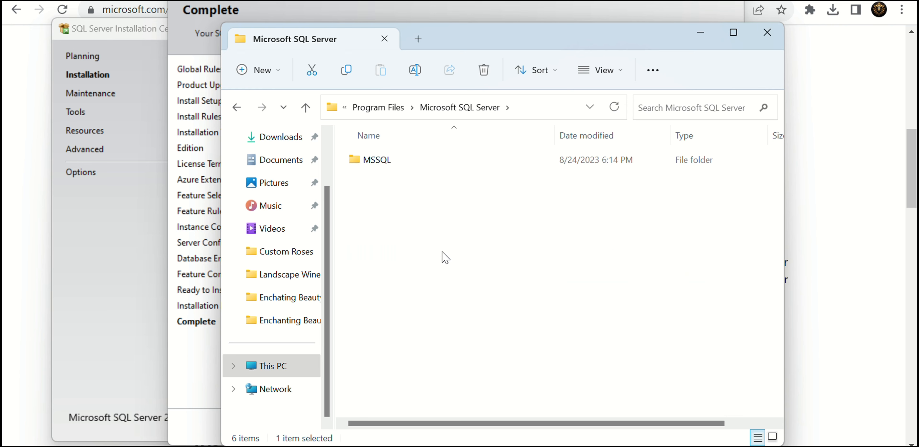
{"action": "double_click", "coordinate": [394, 162]}
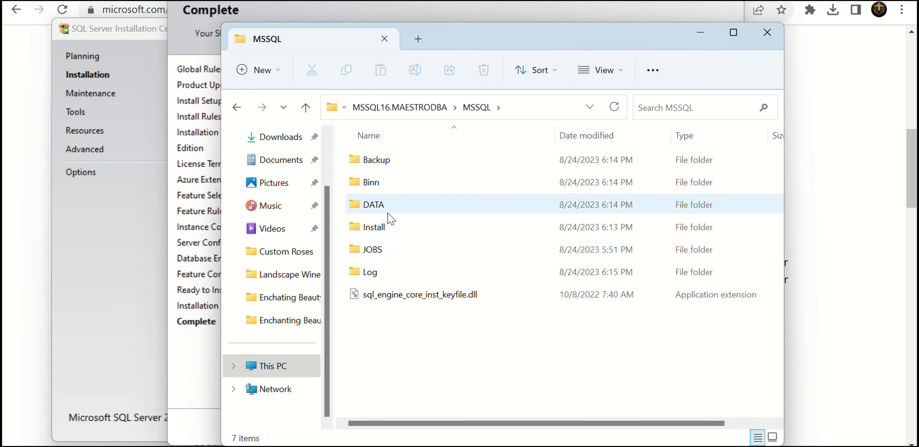
{"action": "double_click", "coordinate": [394, 205]}
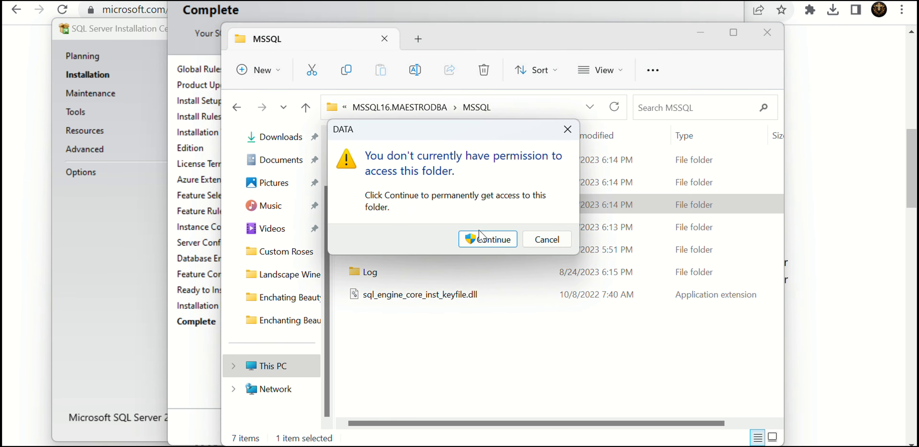
{"action": "left_click", "coordinate": [486, 236]}
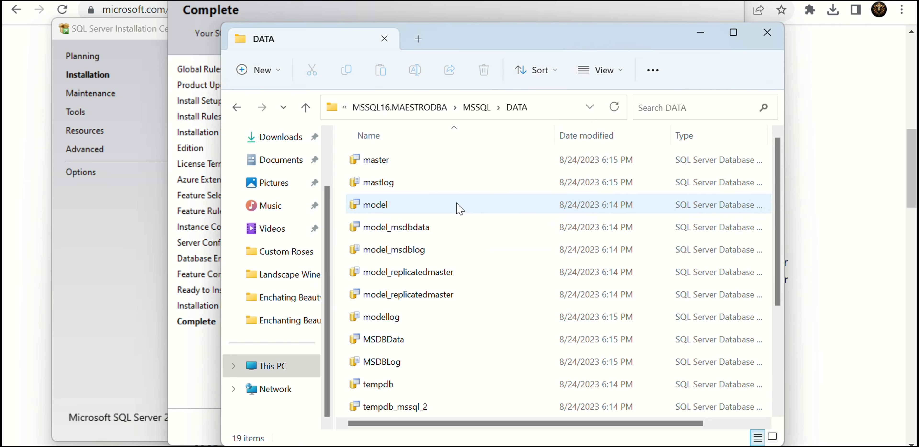
{"action": "scroll", "coordinate": [441, 282], "scroll_direction": "down", "scroll_amount": 3}
{"action": "scroll", "coordinate": [468, 266], "scroll_direction": "up", "scroll_amount": 3}
{"action": "scroll", "coordinate": [470, 263], "scroll_direction": "down", "scroll_amount": 3}
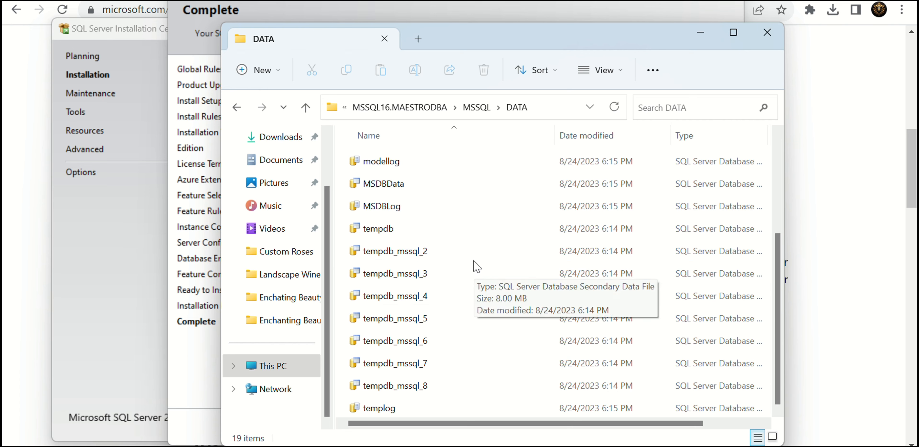
- Open the instance's Log folder, granting access to it, view the log files, and return to the MSSQL folder
{"action": "left_click", "coordinate": [478, 108]}
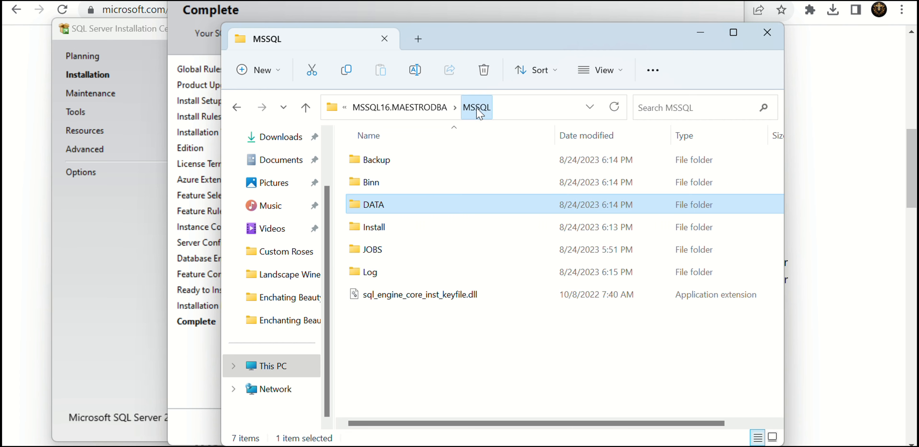
{"action": "double_click", "coordinate": [374, 271]}
{"action": "left_click", "coordinate": [488, 239]}
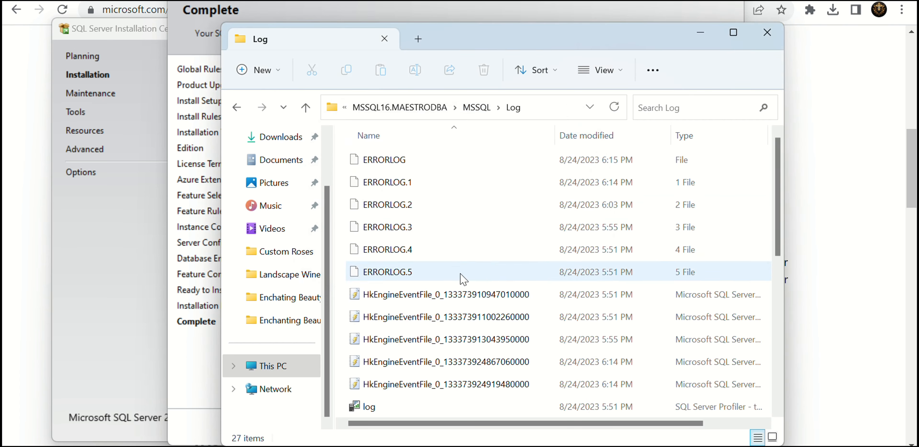
{"action": "left_click", "coordinate": [478, 107]}
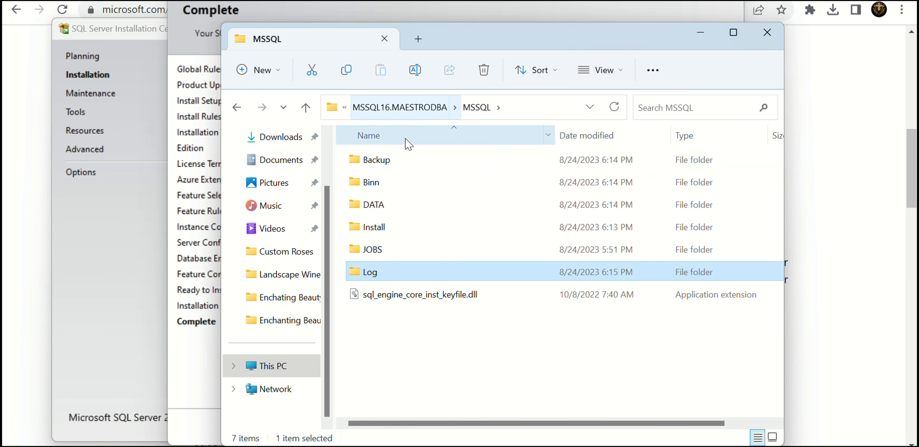
- Close the completed SQL Server setup wizard and connect to MAESTRO\MAESTRODBA in SQL Server Management Studio using Windows Authentication
{"action": "left_click", "coordinate": [700, 33]}
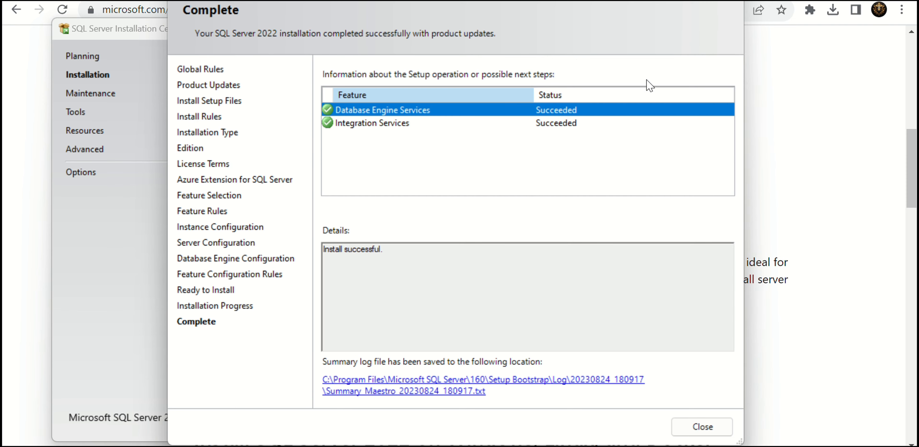
{"action": "left_click", "coordinate": [701, 426]}
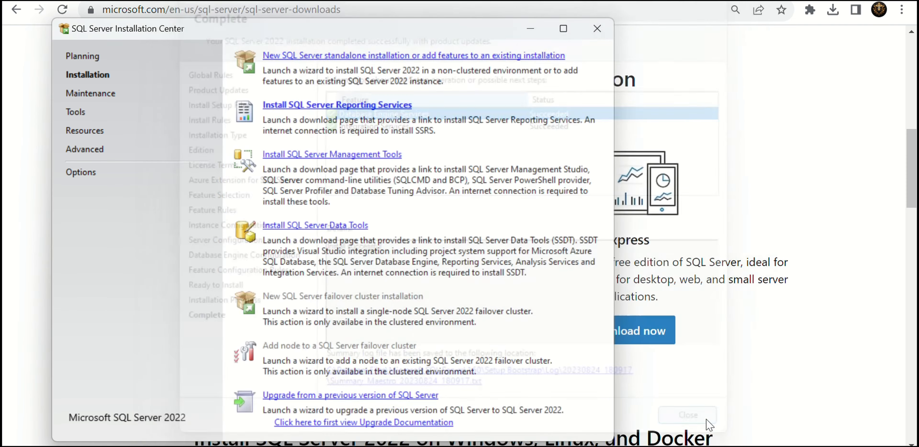
{"action": "left_click", "coordinate": [605, 446]}
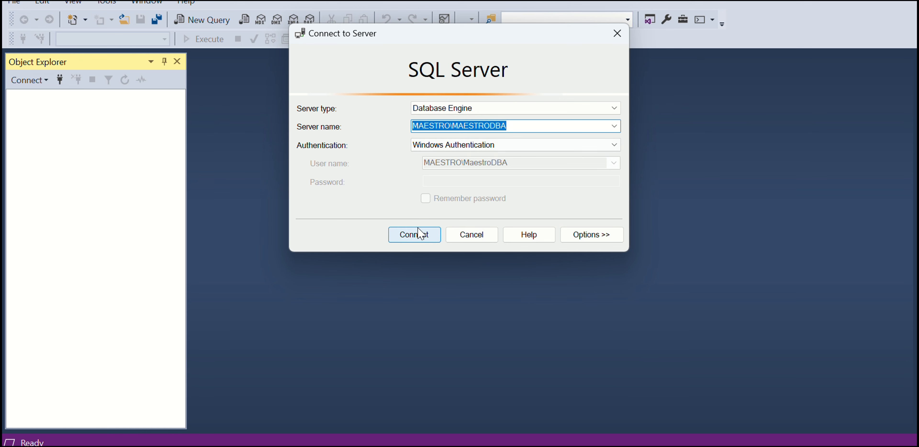
{"action": "left_click", "coordinate": [415, 234]}
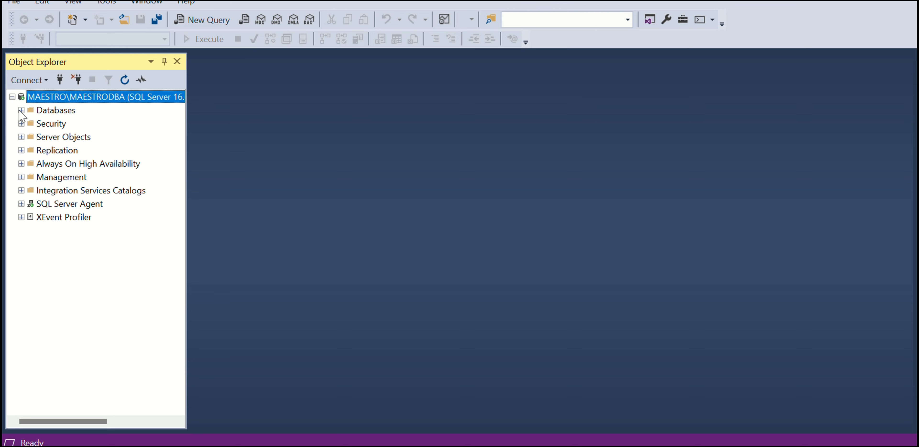
- Examine the instance's Databases folder and the SQL Server Agent jobs, then collapse the SQL Server Agent node
{"action": "left_click", "coordinate": [21, 110]}
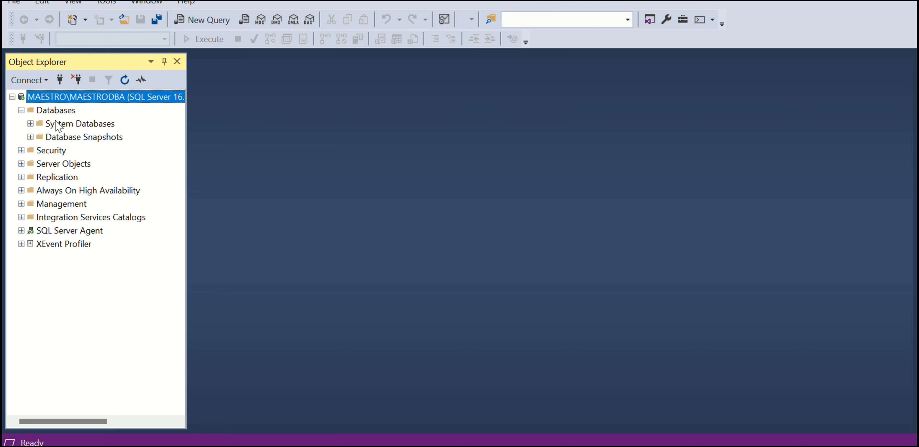
{"action": "left_click", "coordinate": [22, 231]}
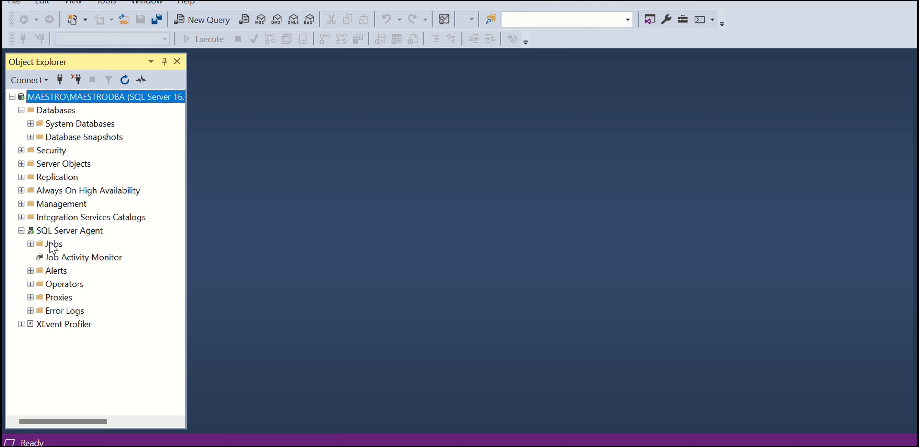
{"action": "left_click", "coordinate": [31, 244]}
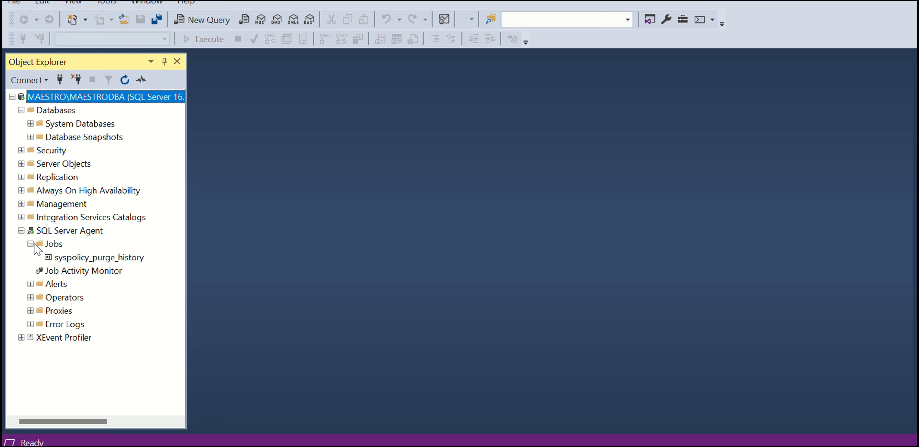
{"action": "left_click", "coordinate": [31, 244]}
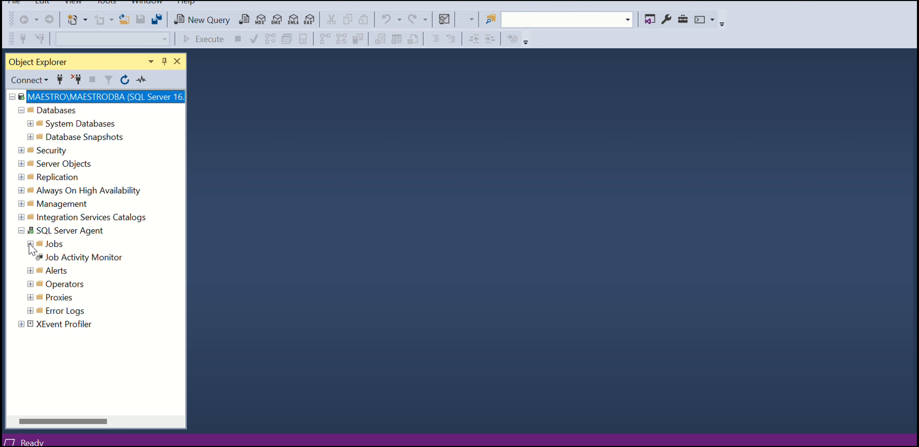
{"action": "left_click", "coordinate": [21, 231]}
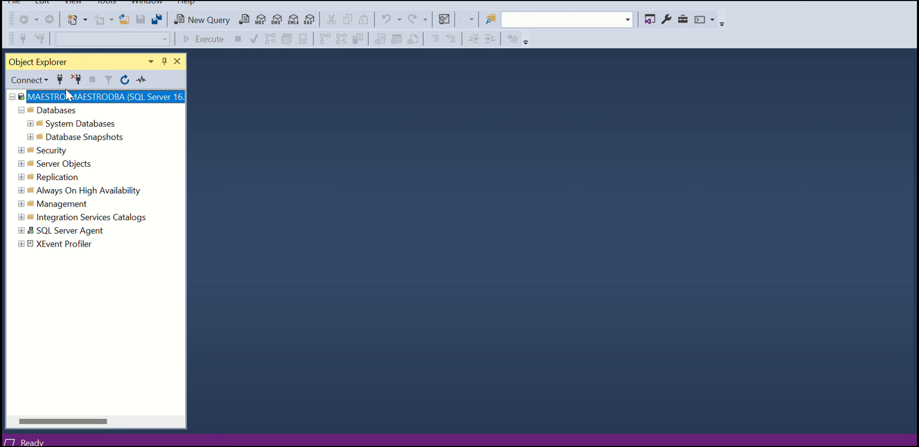
{"action": "right_click", "coordinate": [83, 103]}
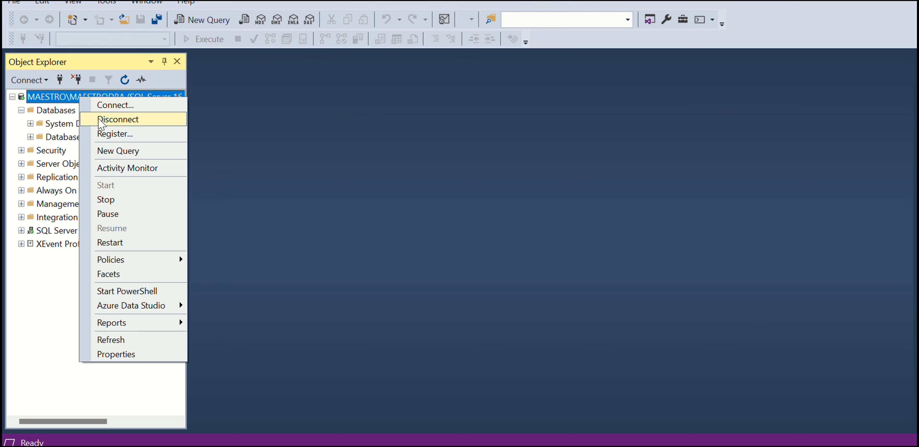
{"action": "left_click", "coordinate": [153, 151]}
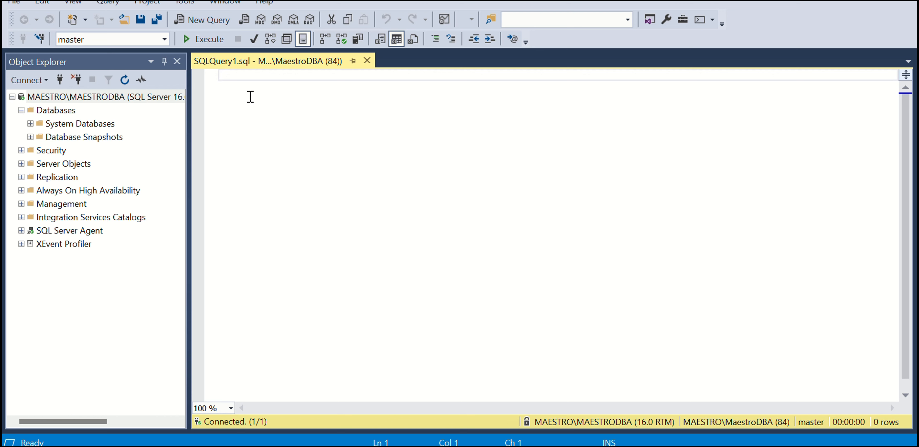
{"action": "type", "text": "SELECT"}
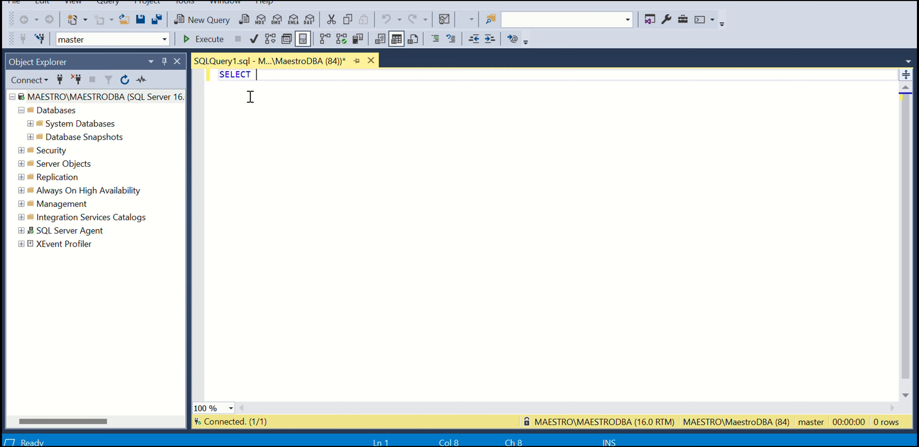
{"action": "type", "text": " @@SER"}
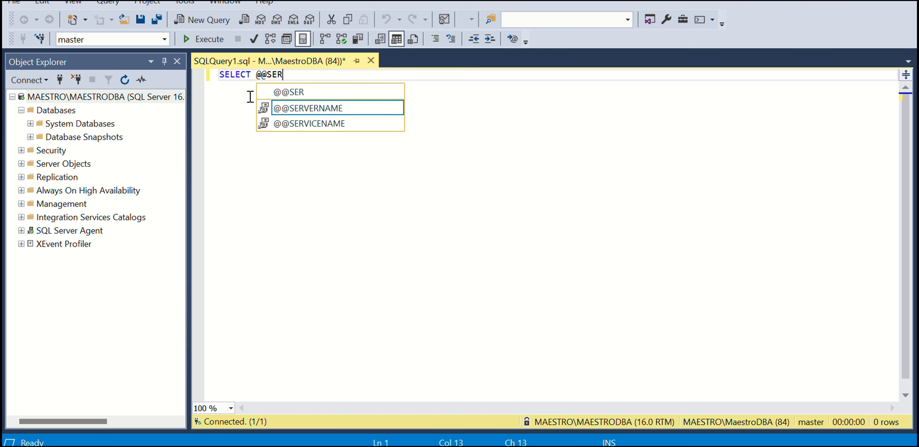
{"action": "type", "text": "VER"}
{"action": "left_click", "coordinate": [329, 114]}
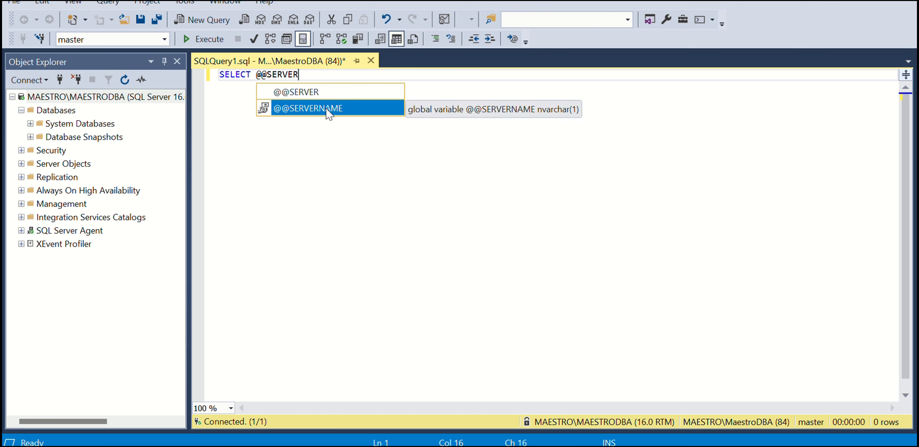
{"action": "double_click", "coordinate": [329, 113]}
{"action": "left_click", "coordinate": [209, 40]}
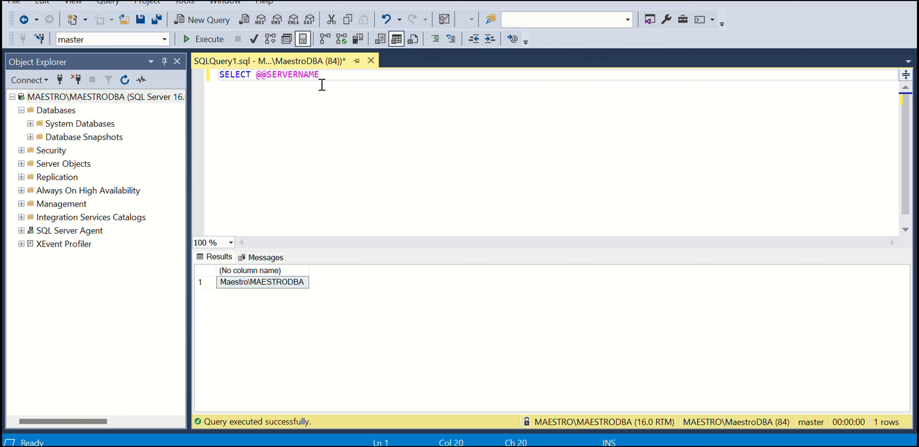
{"action": "key", "text": "BackSpace"}
{"action": "key", "text": "BackSpace"}
{"action": "key", "text": "BackSpace"}
{"action": "key", "text": "BackSpace"}
{"action": "key", "text": "BackSpace"}
{"action": "key", "text": "BackSpace"}
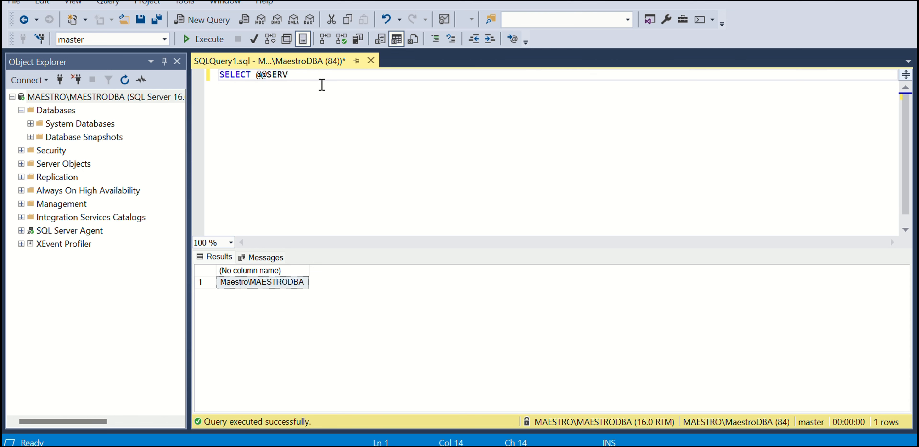
{"action": "type", "text": "ICENAME"}
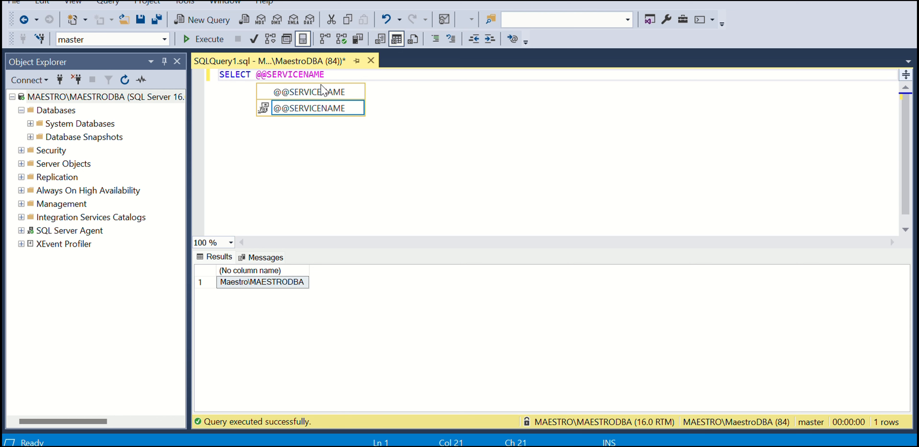
{"action": "left_click", "coordinate": [225, 106]}
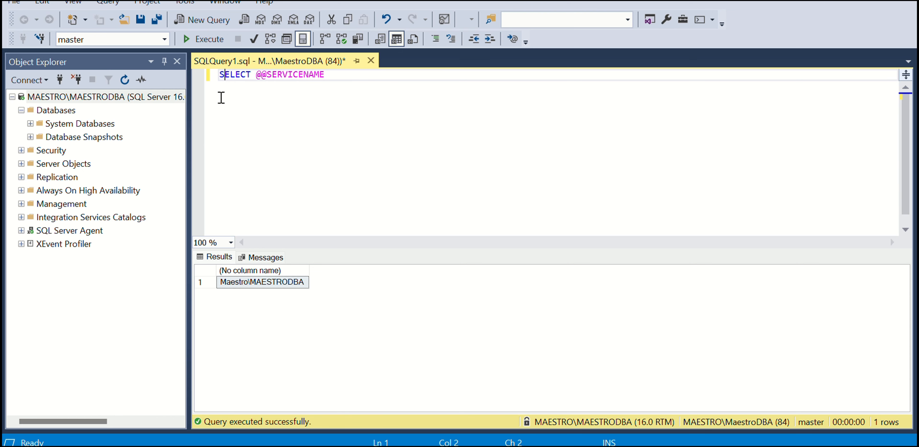
{"action": "key", "text": "F5"}
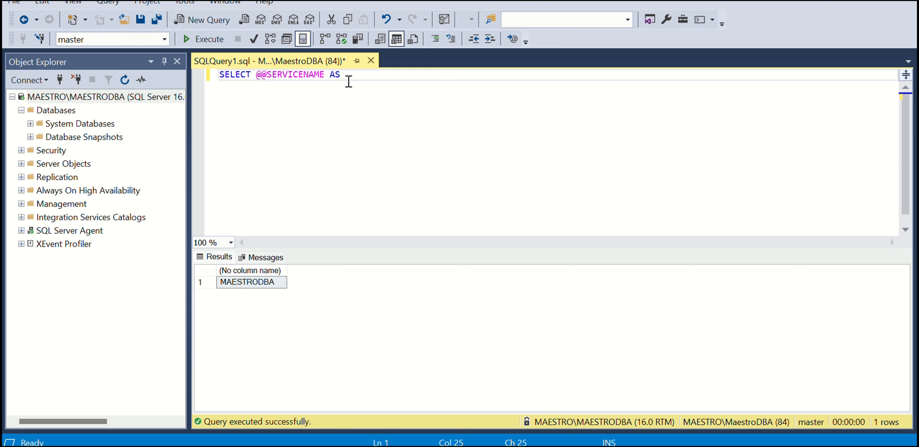
{"action": "type", "text": "Instanc"}
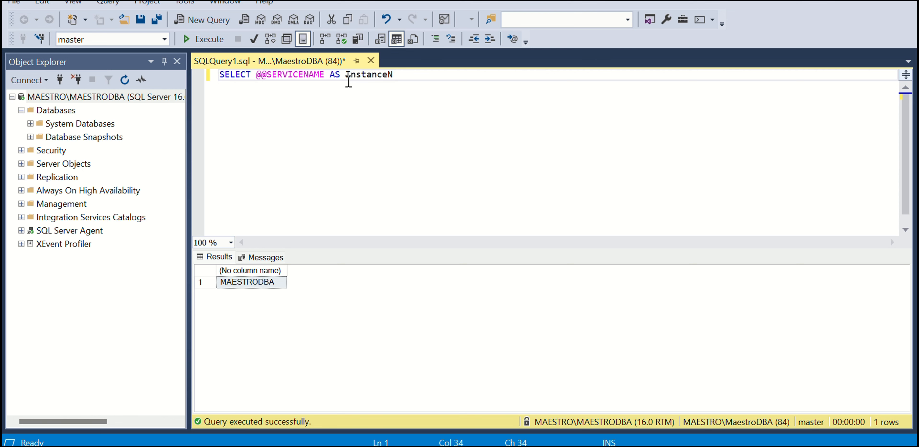
{"action": "type", "text": "e Name"}
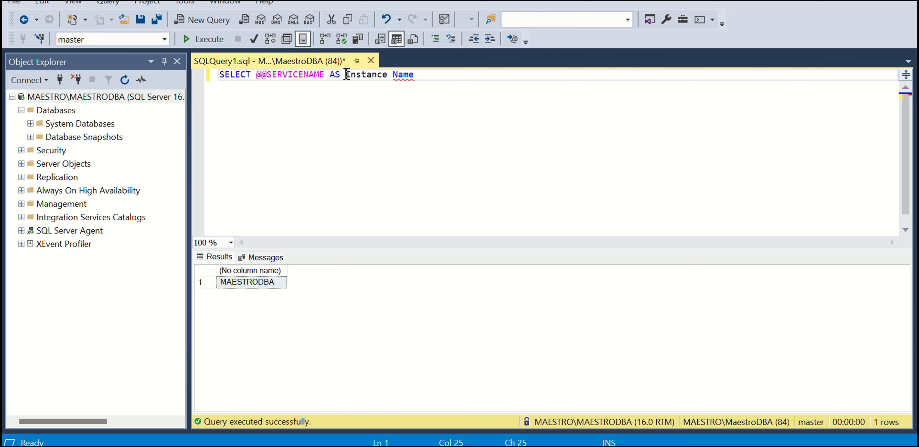
{"action": "type", "text": "["}
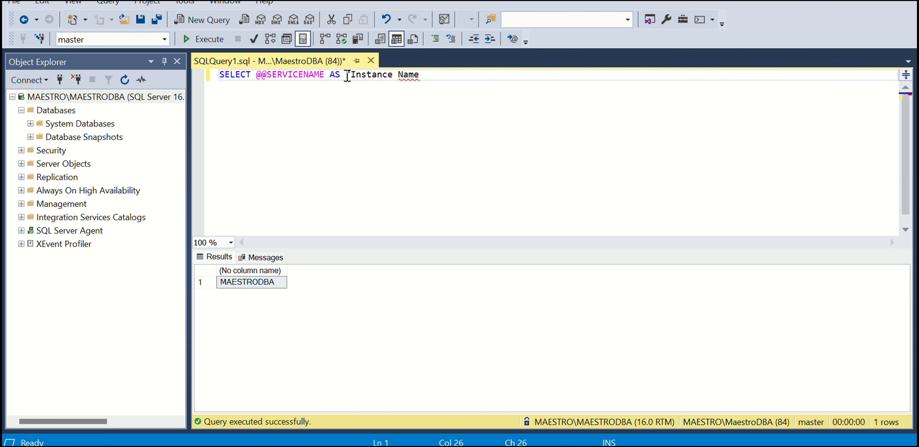
{"action": "left_click", "coordinate": [427, 74]}
{"action": "type", "text": "\""}
{"action": "left_click", "coordinate": [216, 33]}
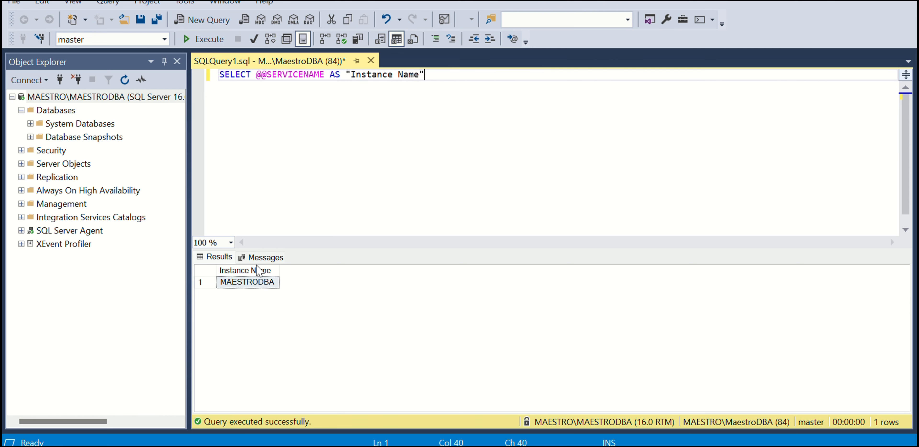
{"action": "left_click", "coordinate": [250, 283]}
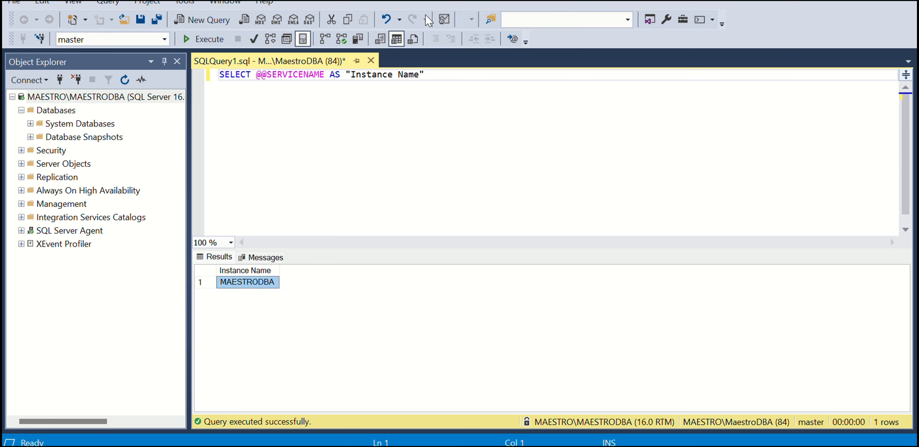
{"action": "left_click", "coordinate": [438, 77]}
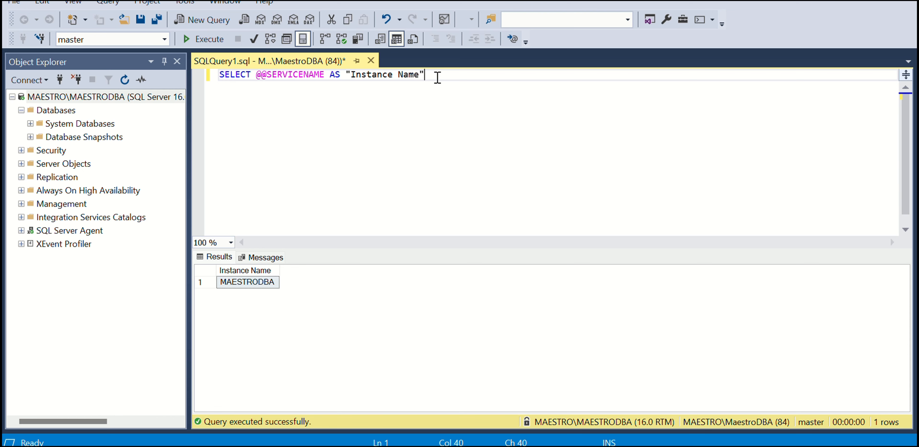
{"action": "left_click_drag", "start_coordinate": [444, 82], "coordinate": [269, 76]}
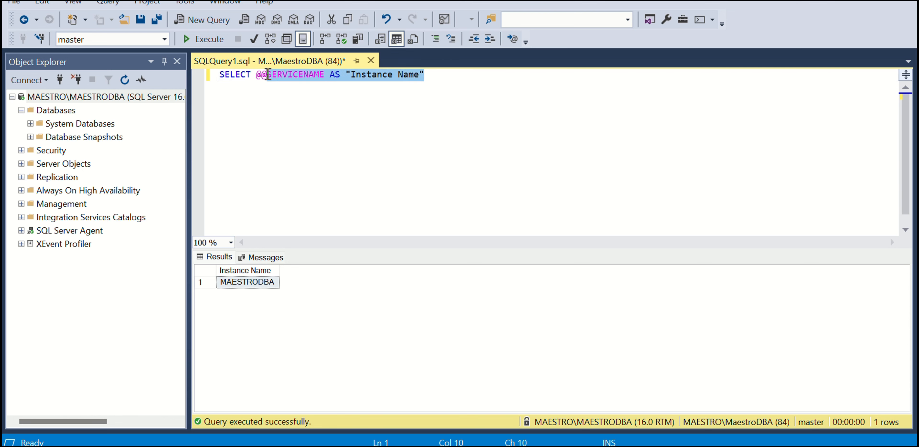
{"action": "type", "text": "version"}
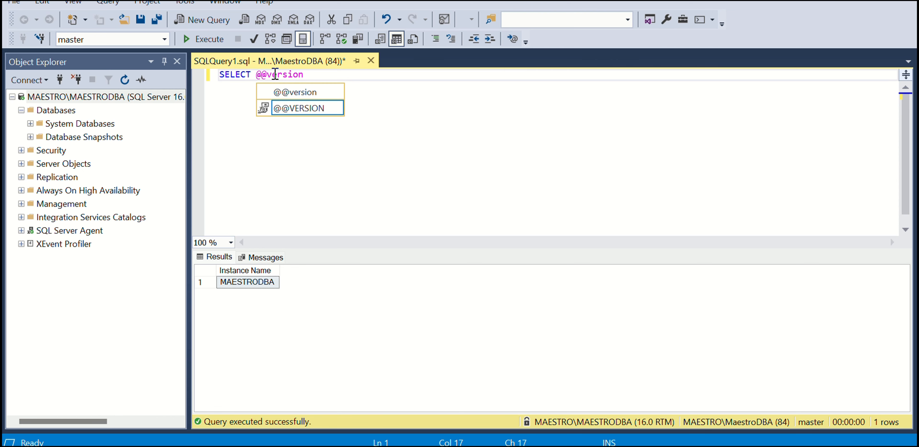
{"action": "left_click", "coordinate": [349, 73]}
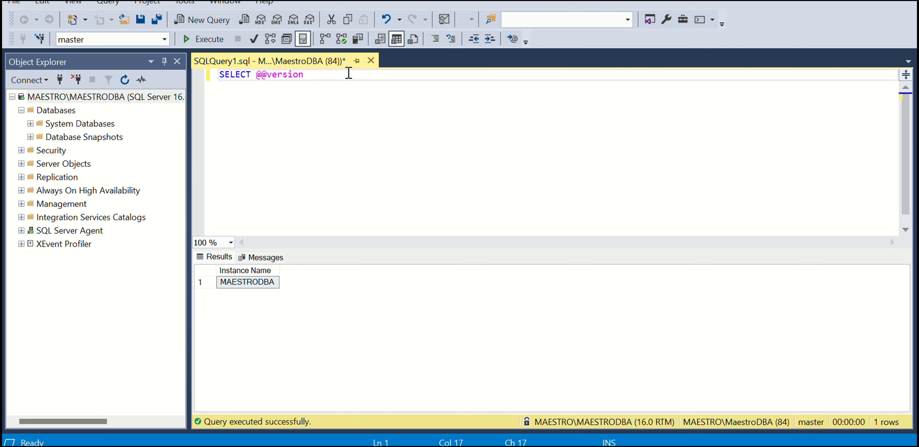
{"action": "left_click", "coordinate": [204, 41]}
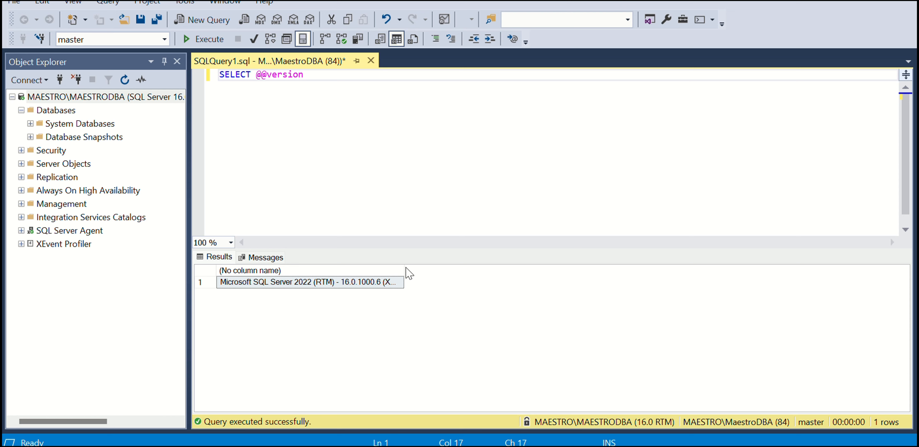
{"action": "left_click_drag", "start_coordinate": [404, 270], "coordinate": [841, 266]}
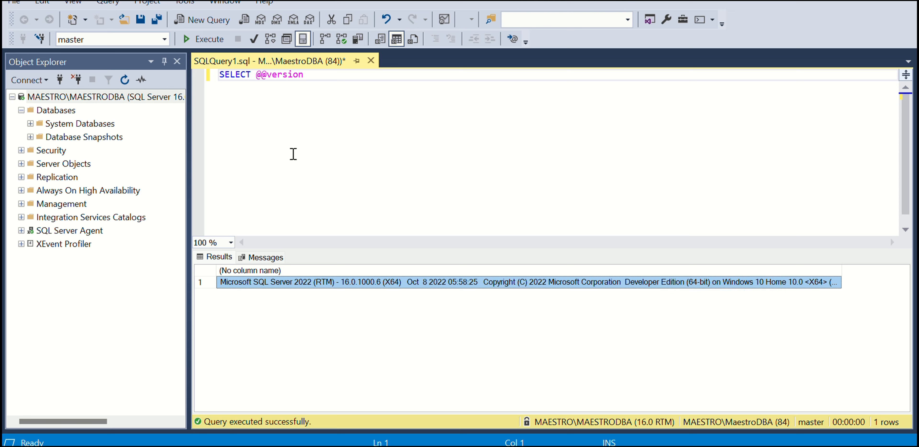
{"action": "left_click", "coordinate": [332, 77]}
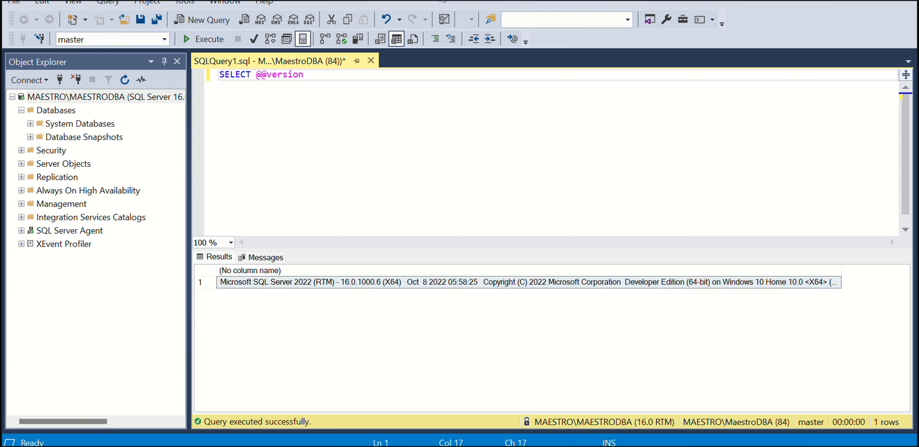